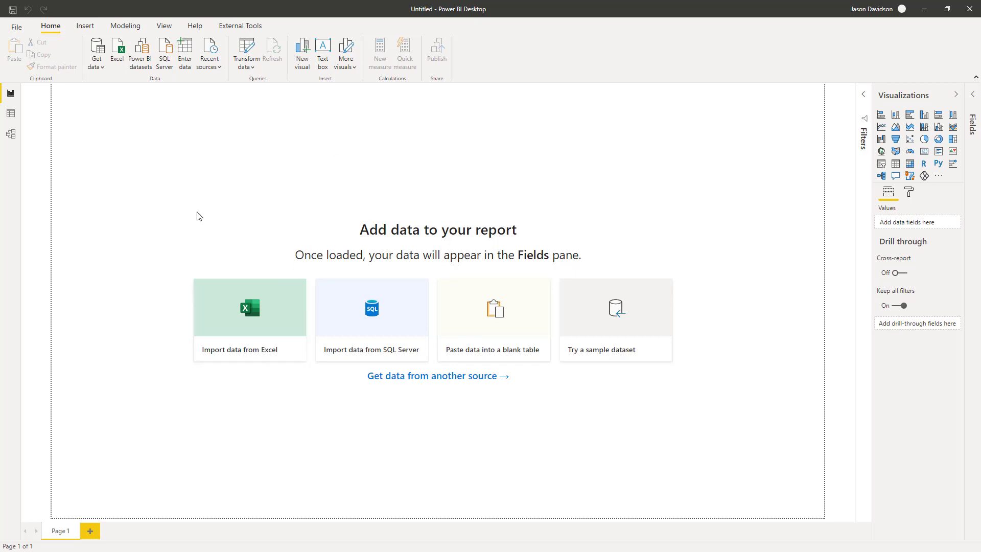
# - Import the Work Order Details.xlsx workbook and select its Work Order Details v2 table in the Navigator
pyautogui.click(245, 326)
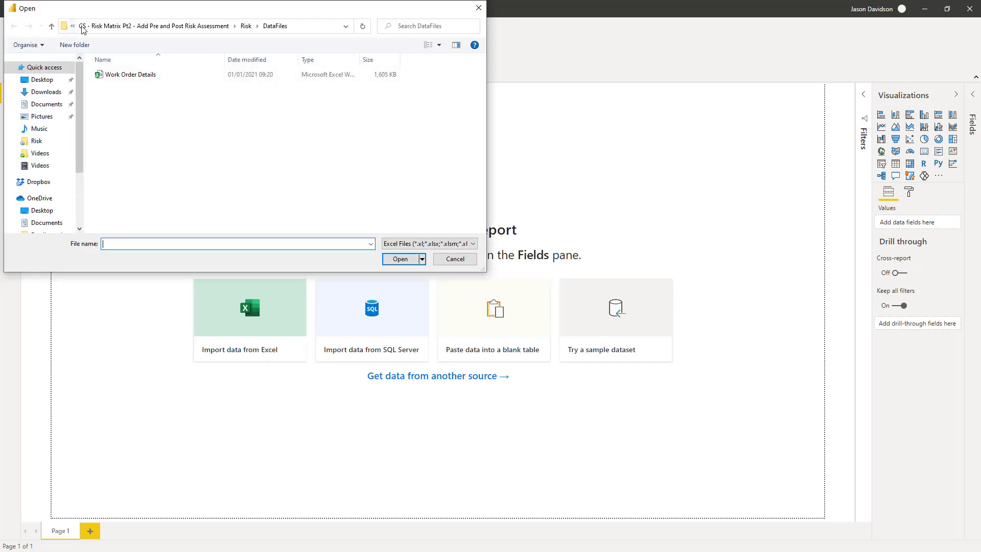
pyautogui.click(132, 74)
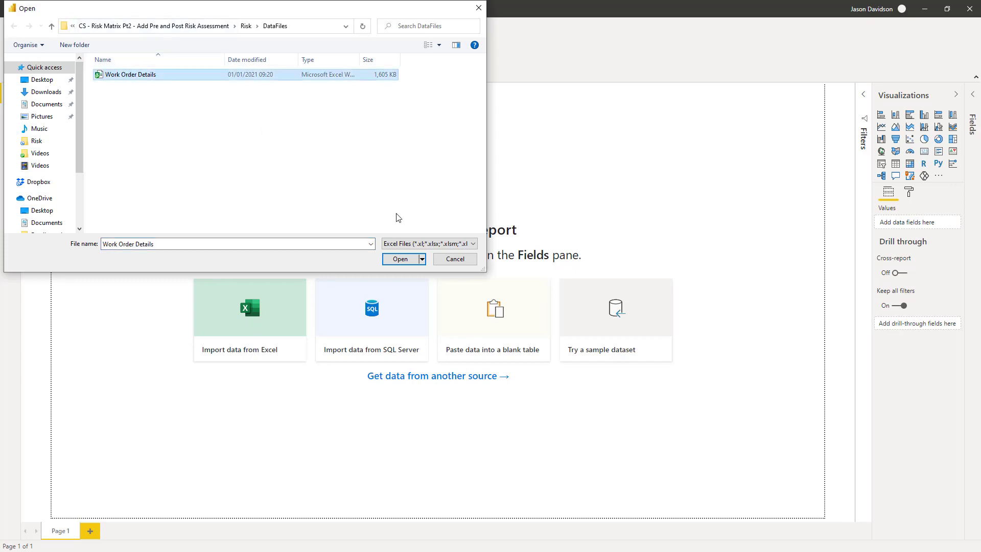
pyautogui.click(400, 259)
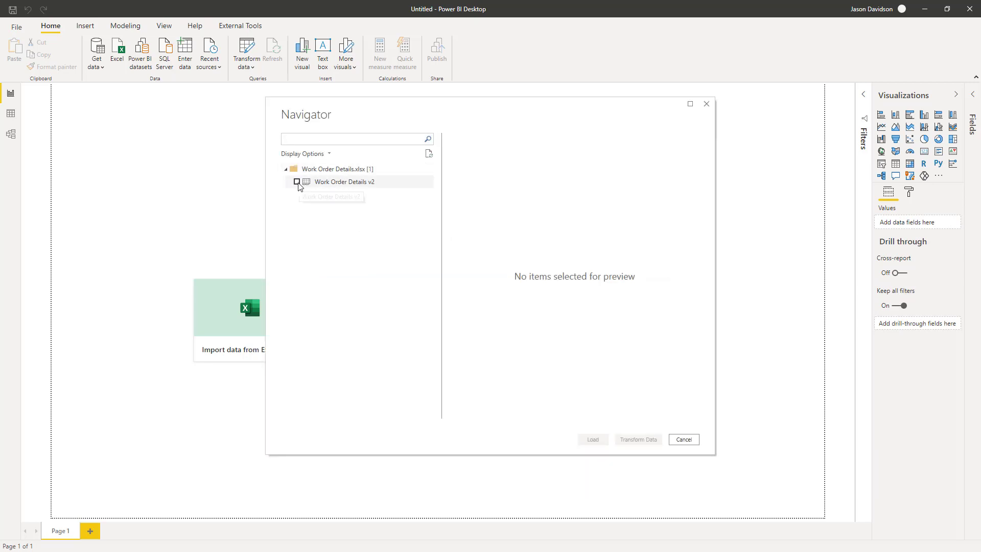
pyautogui.click(297, 182)
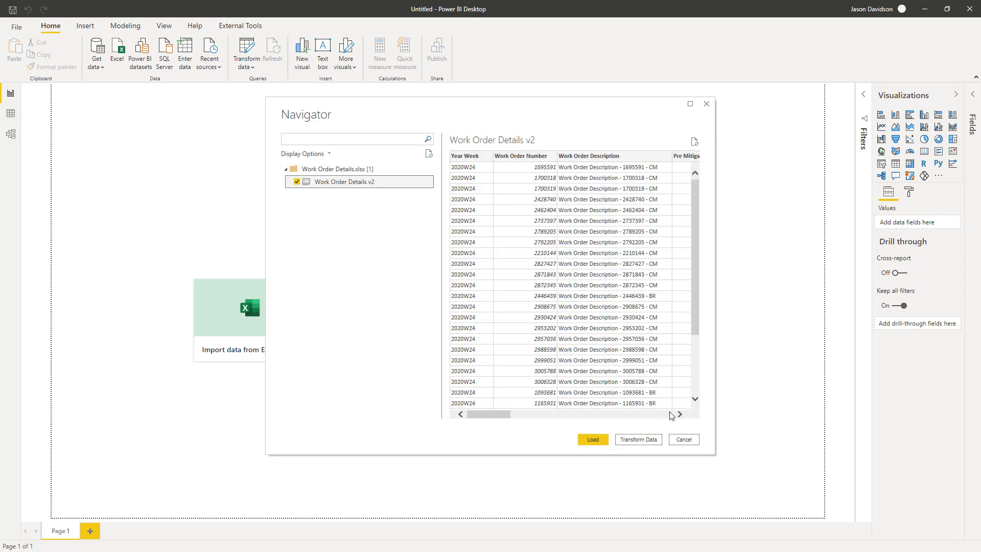
# - Open Work Order Details v2 in Power Query and change Target Completion Date to the Date type
pyautogui.click(636, 440)
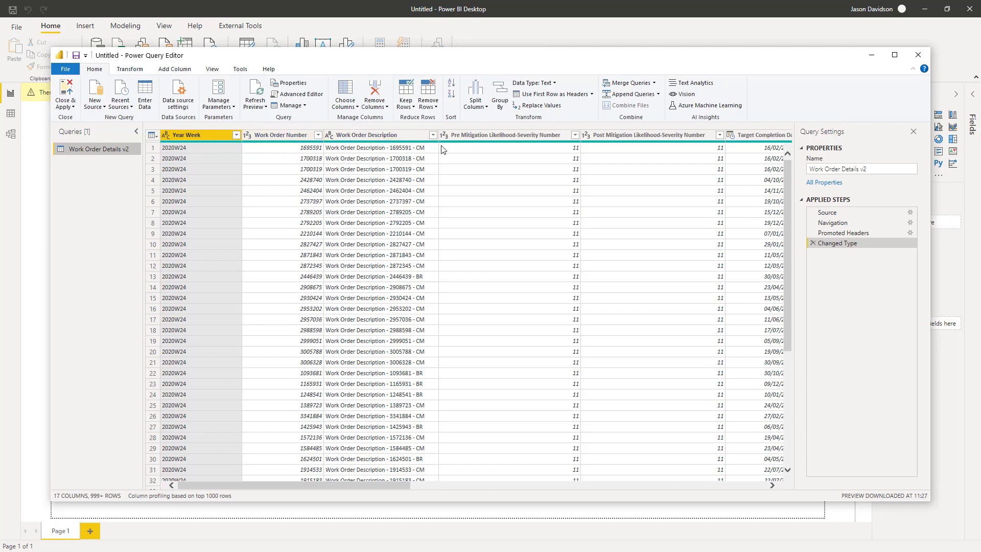
pyautogui.moveTo(378, 485); pyautogui.dragTo(473, 484)
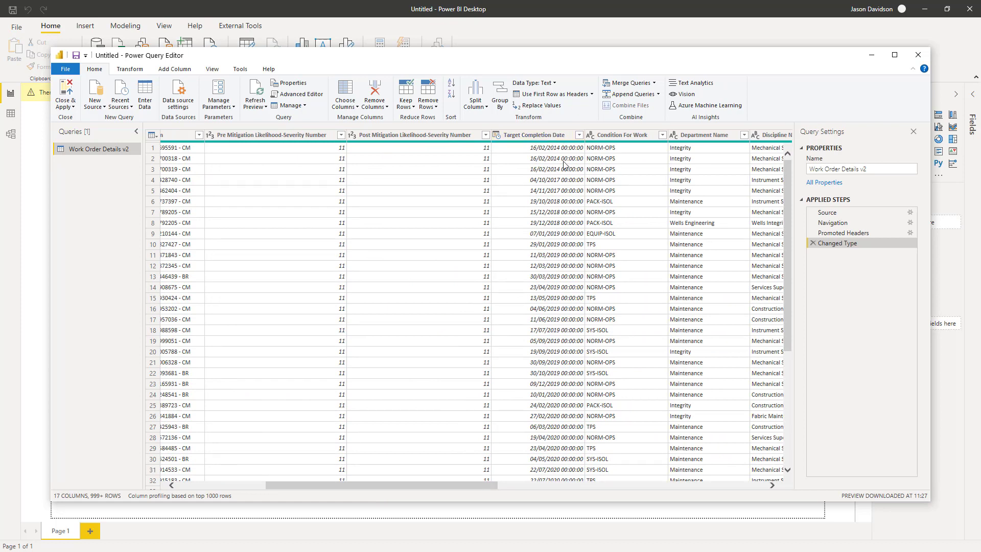
pyautogui.click(534, 135)
pyautogui.click(132, 70)
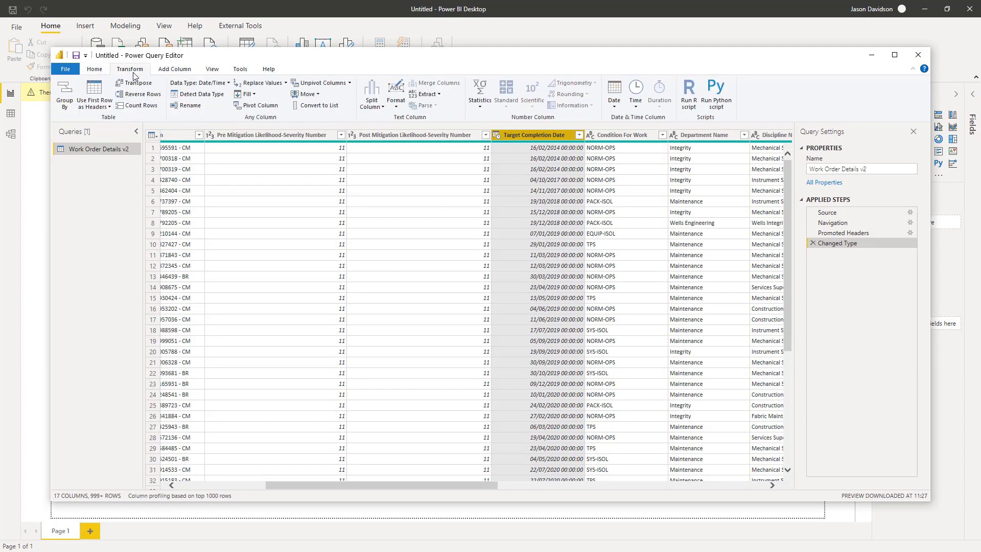
pyautogui.click(230, 84)
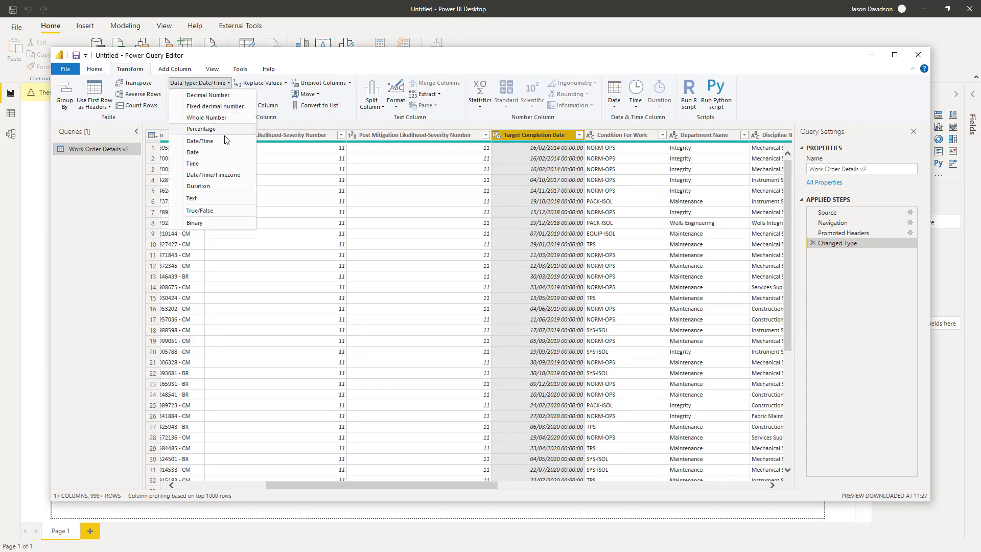
pyautogui.click(209, 153)
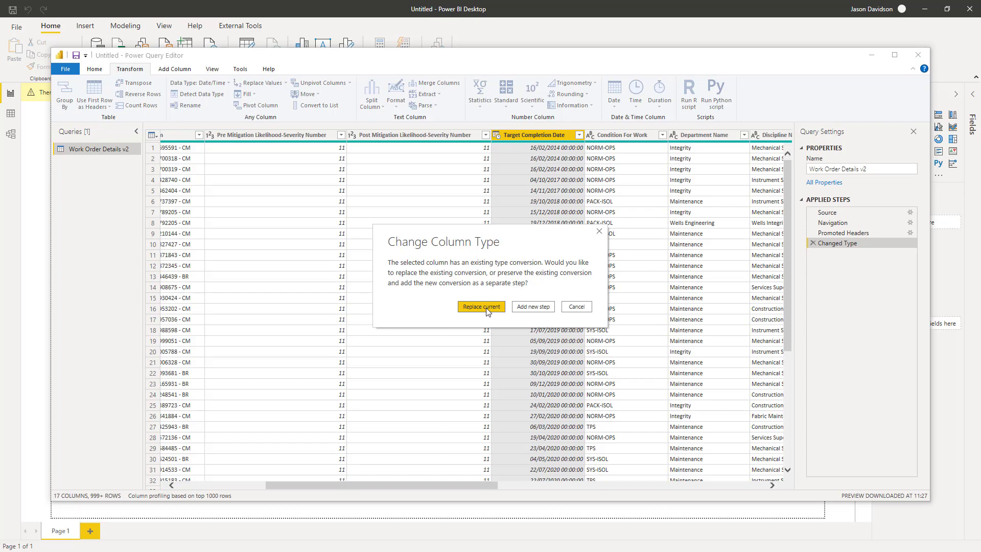
pyautogui.click(481, 306)
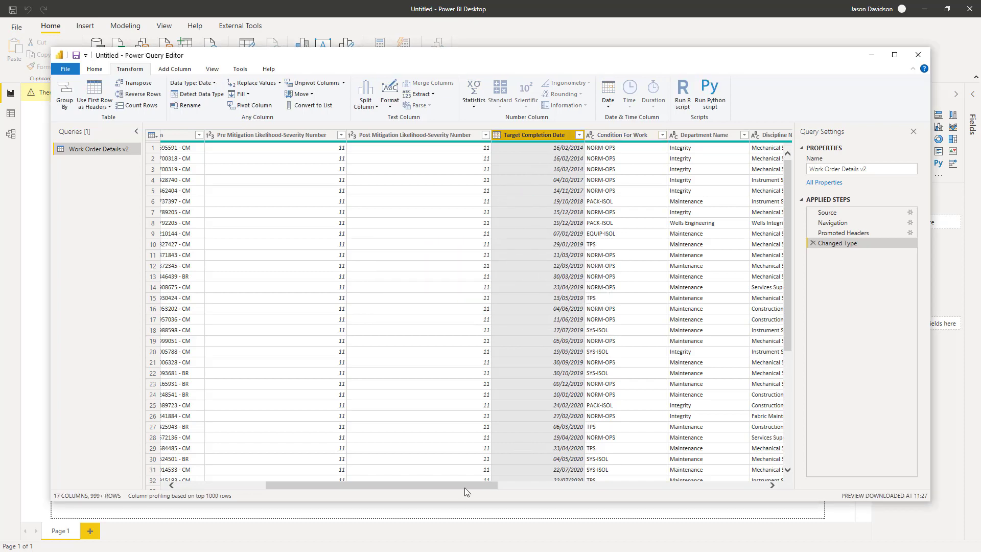
# - Change Schedule Date to the Date type, replacing its existing type conversion
pyautogui.moveTo(465, 488); pyautogui.dragTo(624, 495)
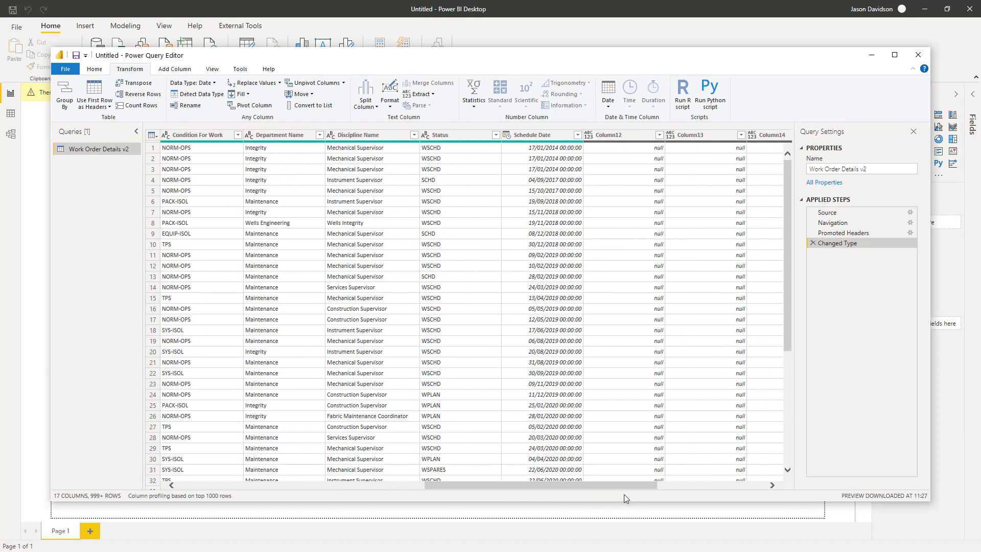
pyautogui.click(554, 137)
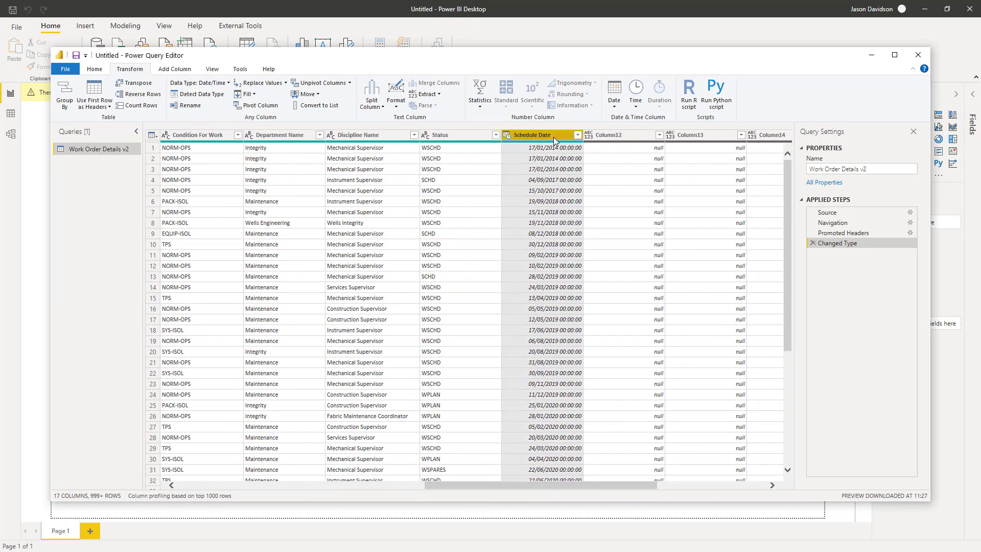
pyautogui.click(222, 83)
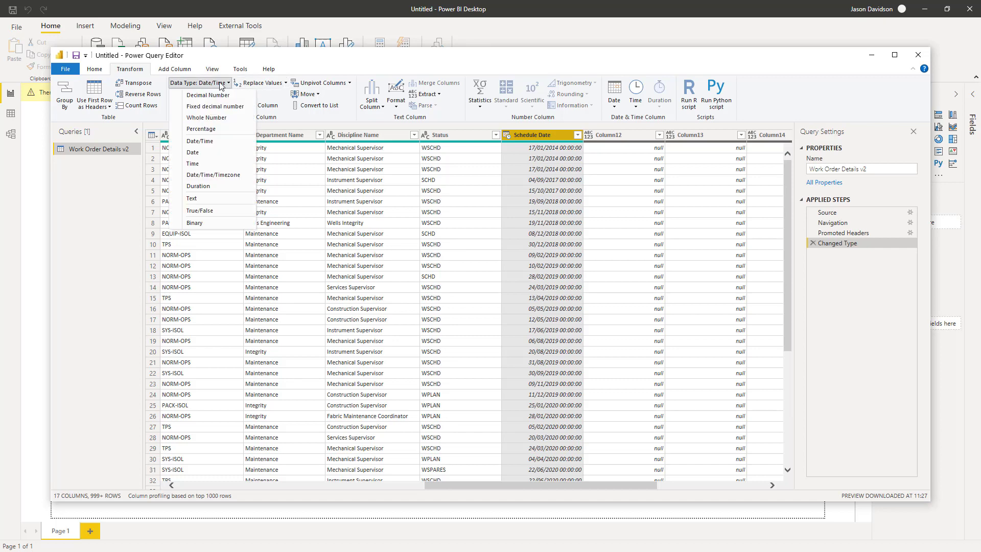
pyautogui.click(211, 152)
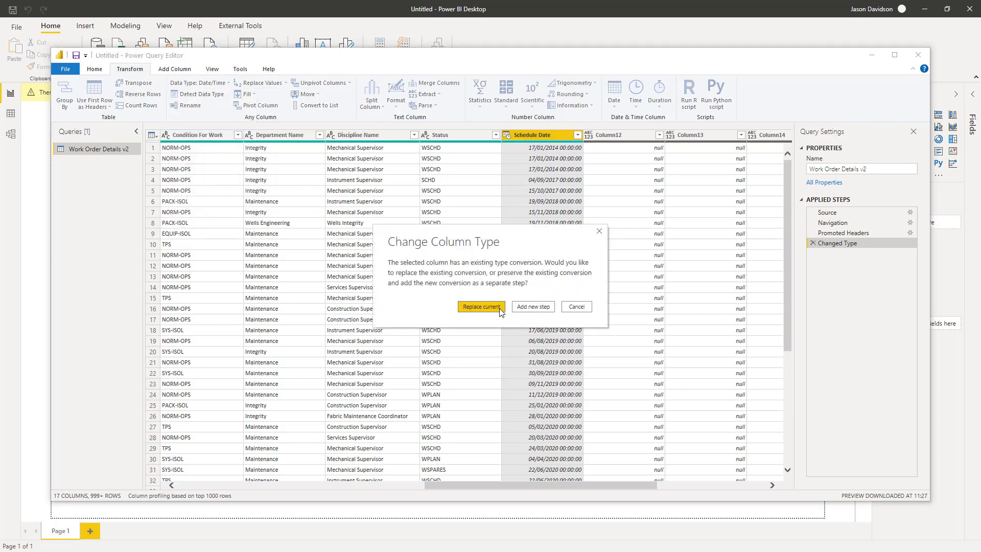
pyautogui.click(481, 307)
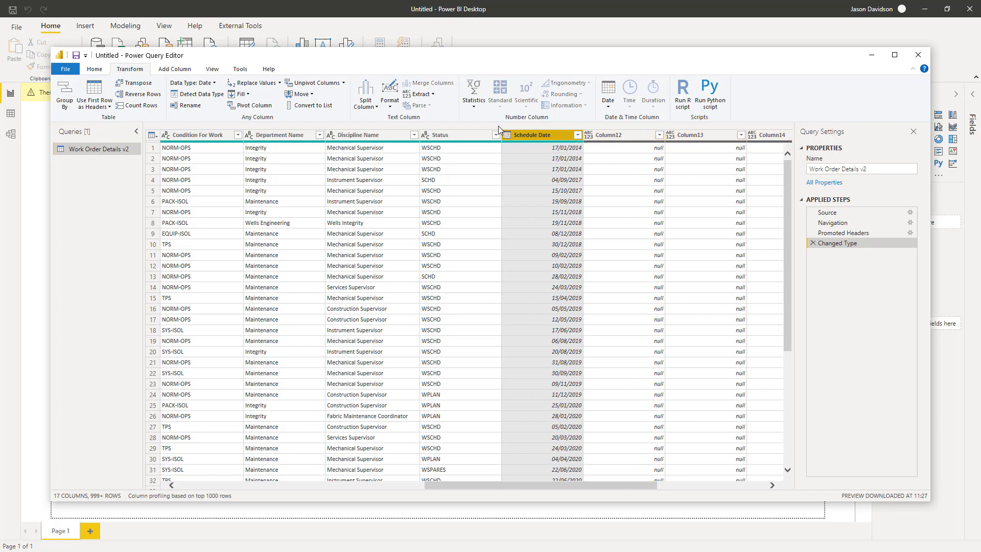
pyautogui.click(605, 135)
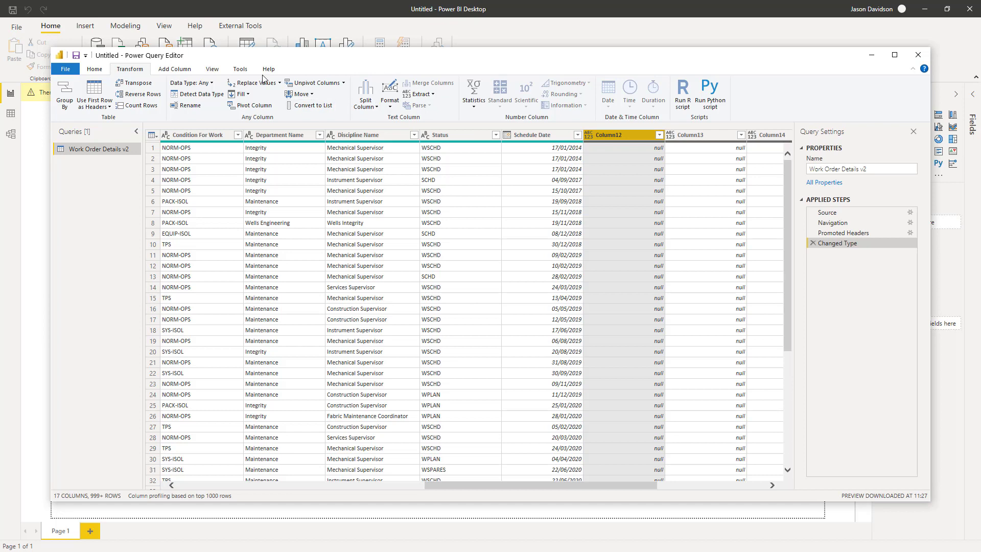
# - Drop Column12 through Column17 via Choose Columns, rename the query Work Order Details, and apply
pyautogui.click(95, 69)
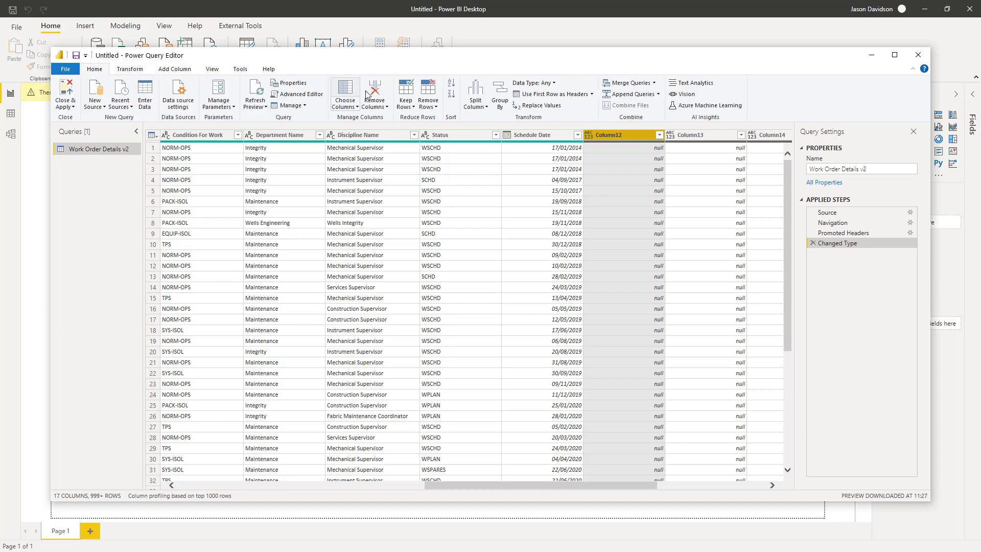
pyautogui.click(357, 107)
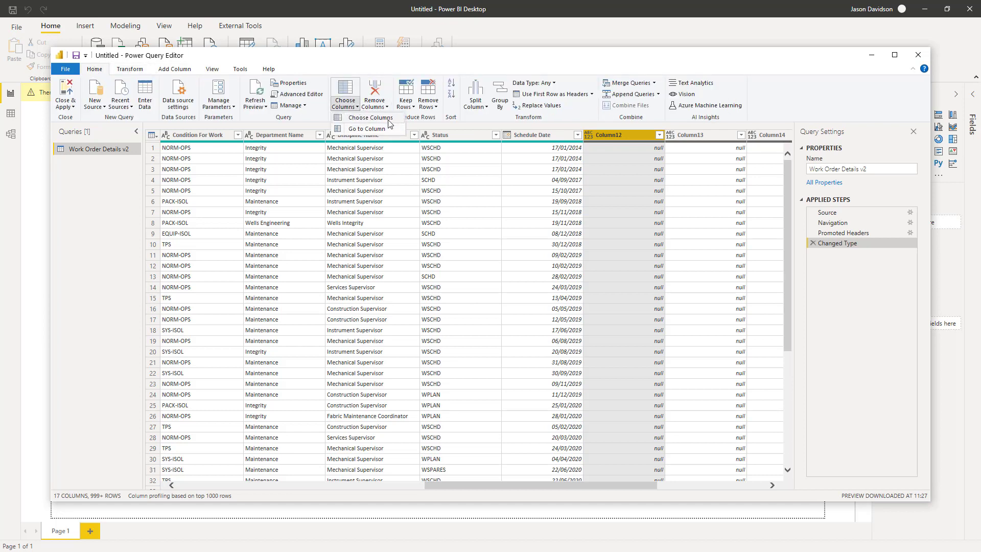
pyautogui.click(370, 118)
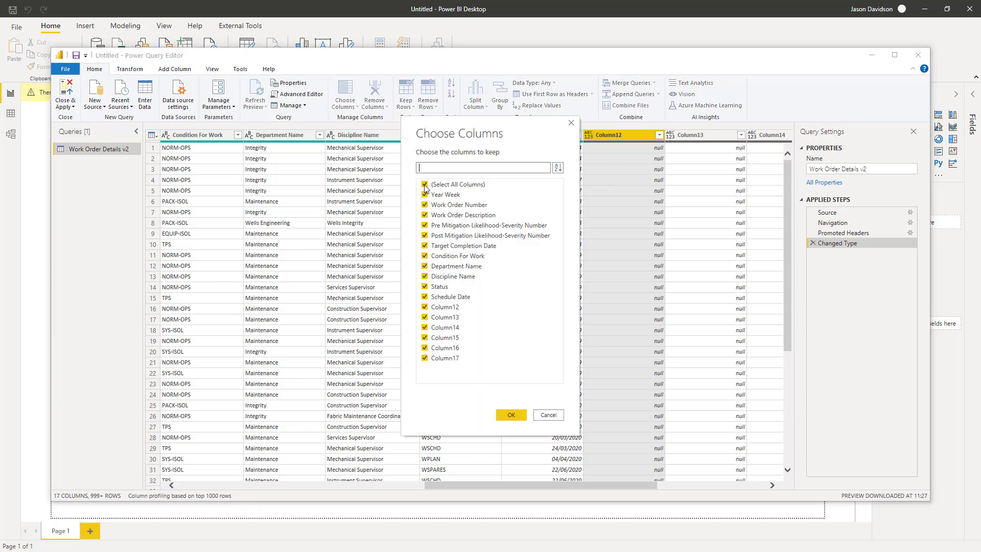
pyautogui.click(425, 307)
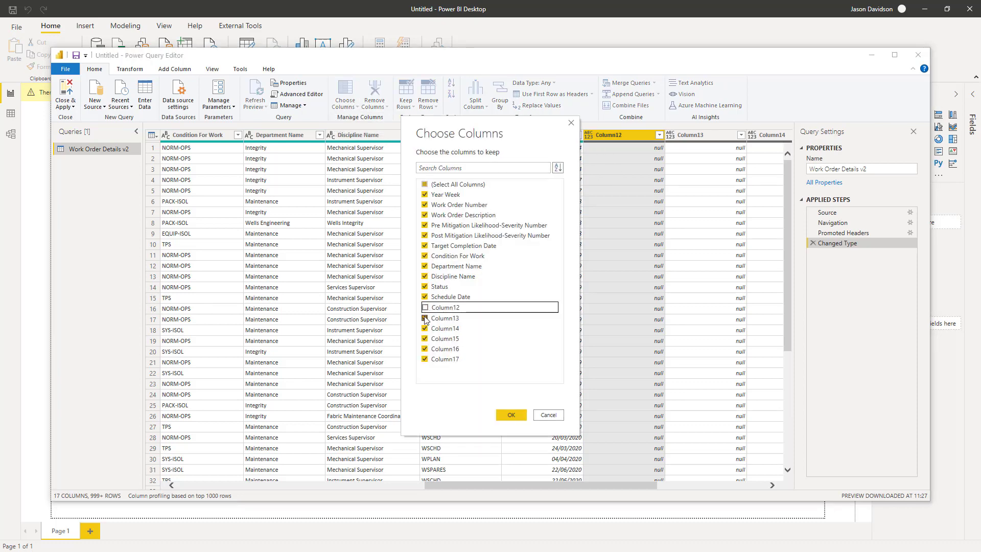
pyautogui.click(425, 317)
pyautogui.click(424, 329)
pyautogui.click(425, 338)
pyautogui.click(424, 348)
pyautogui.click(425, 359)
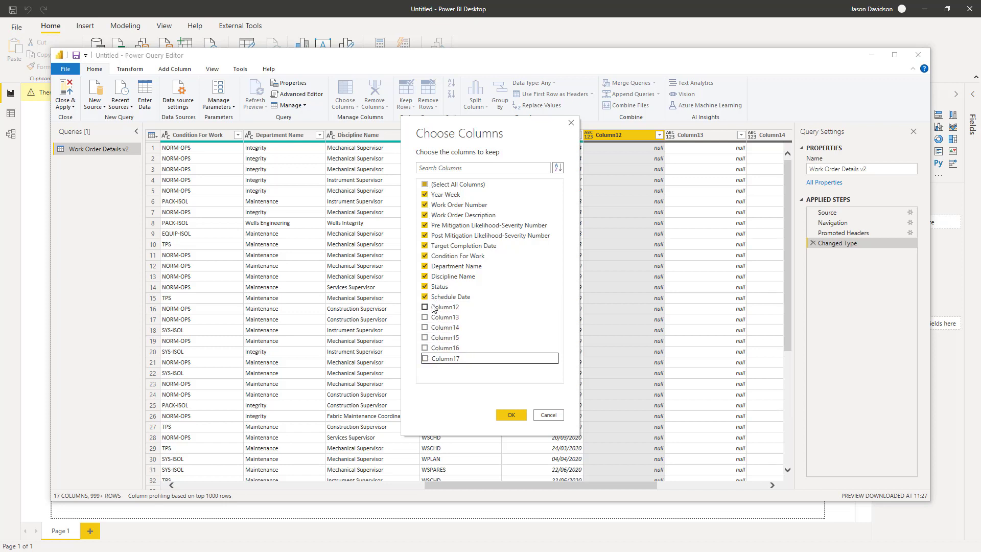
pyautogui.click(513, 417)
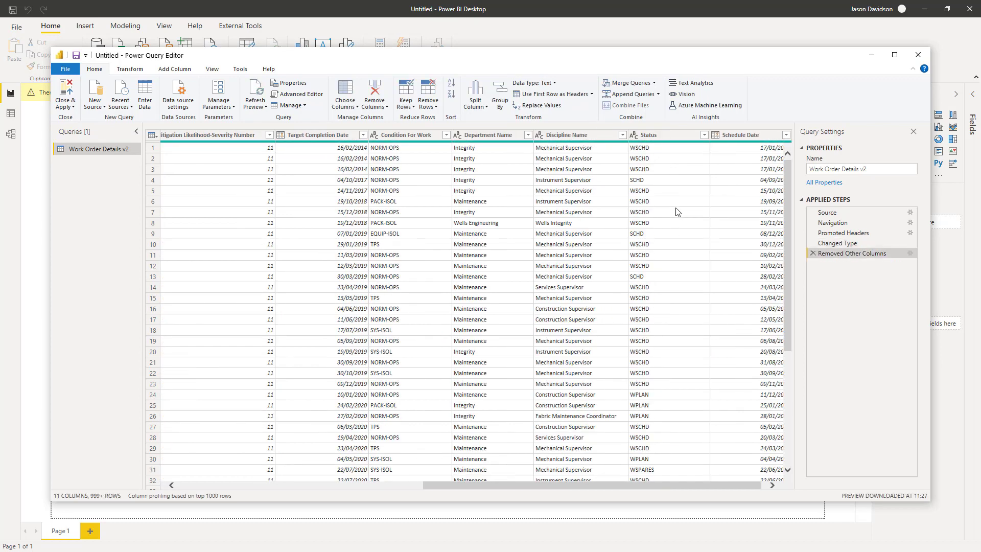
pyautogui.click(868, 171)
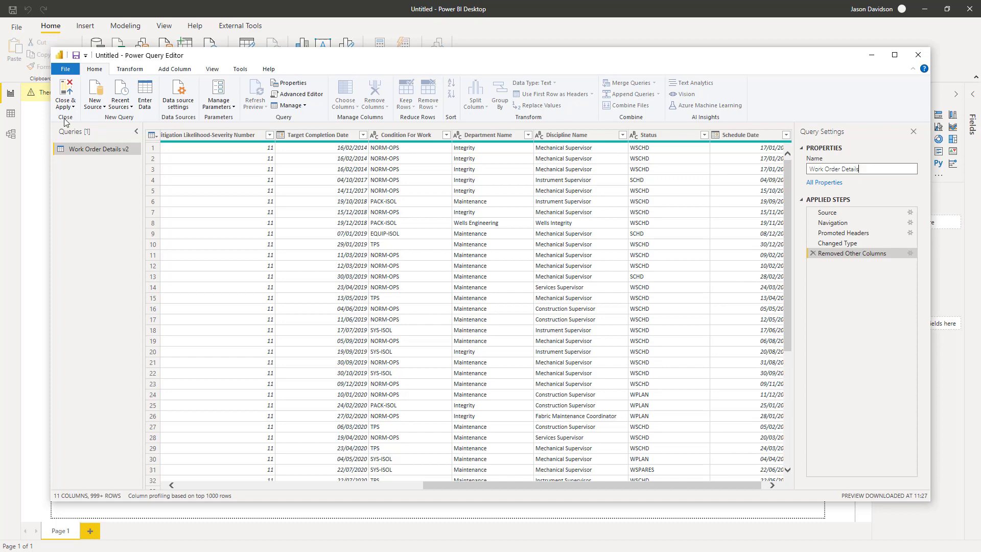
pyautogui.click(65, 90)
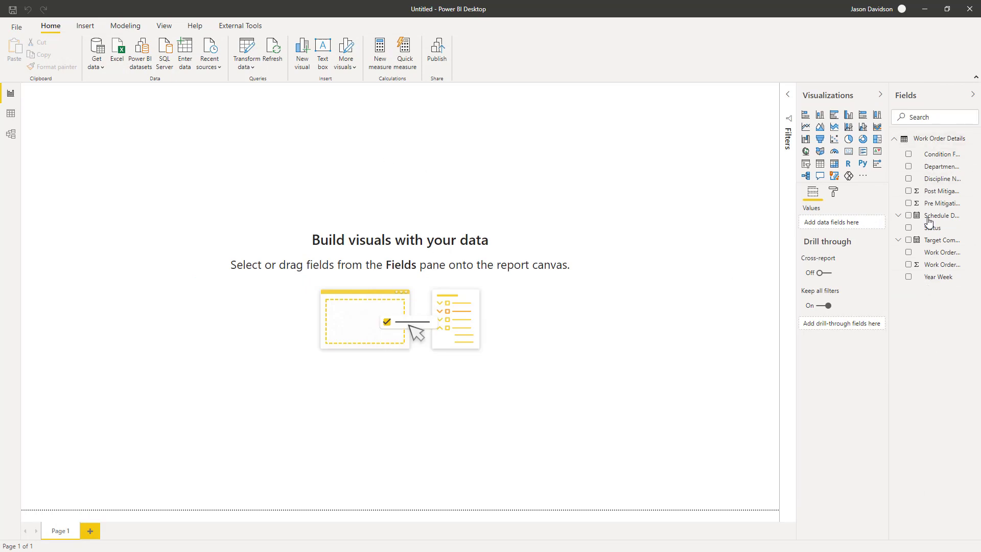
# - Check the 25,238 rows of Work Order Details in Data view, then return to Report view
pyautogui.click(11, 113)
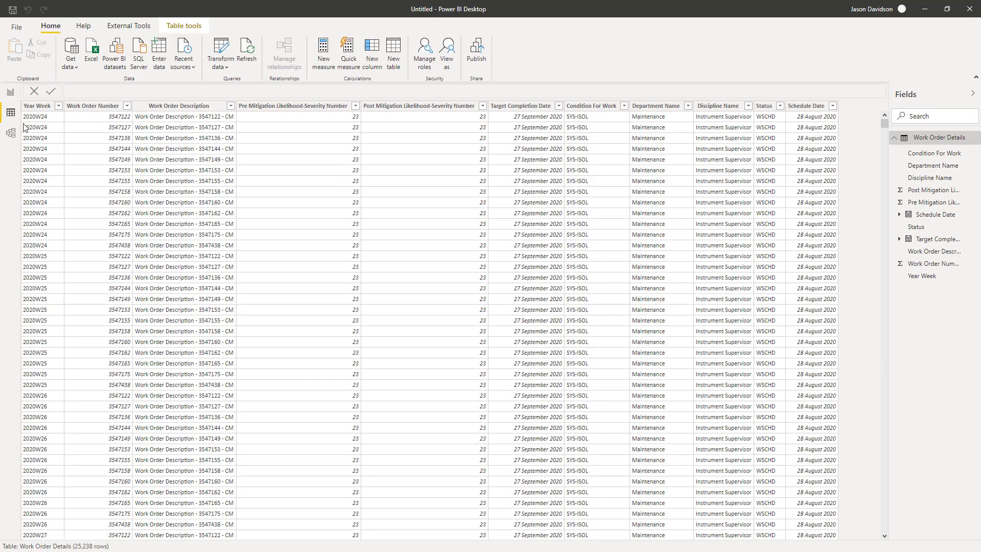
pyautogui.click(11, 93)
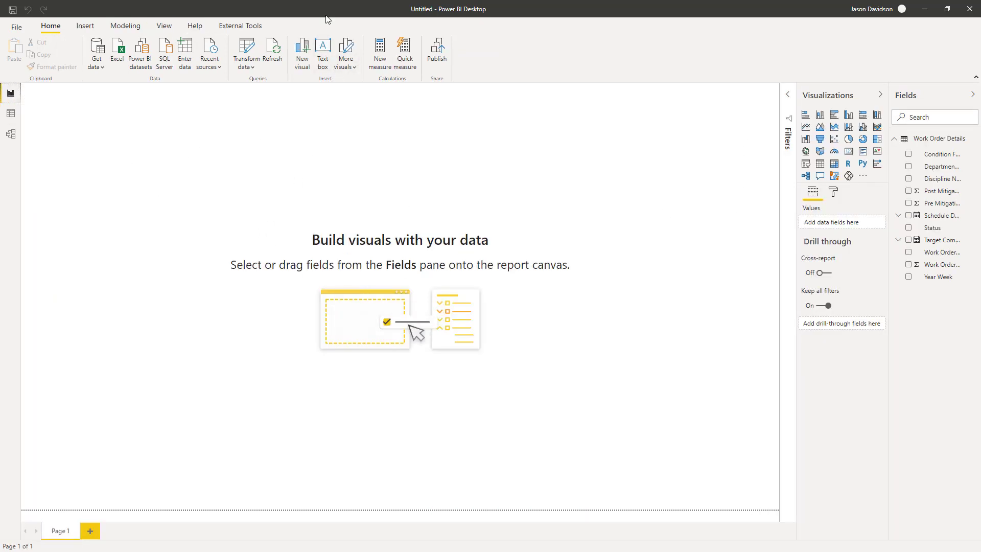
# - Add a text box at the page top and stretch it from the left to the right canvas edge
pyautogui.click(323, 51)
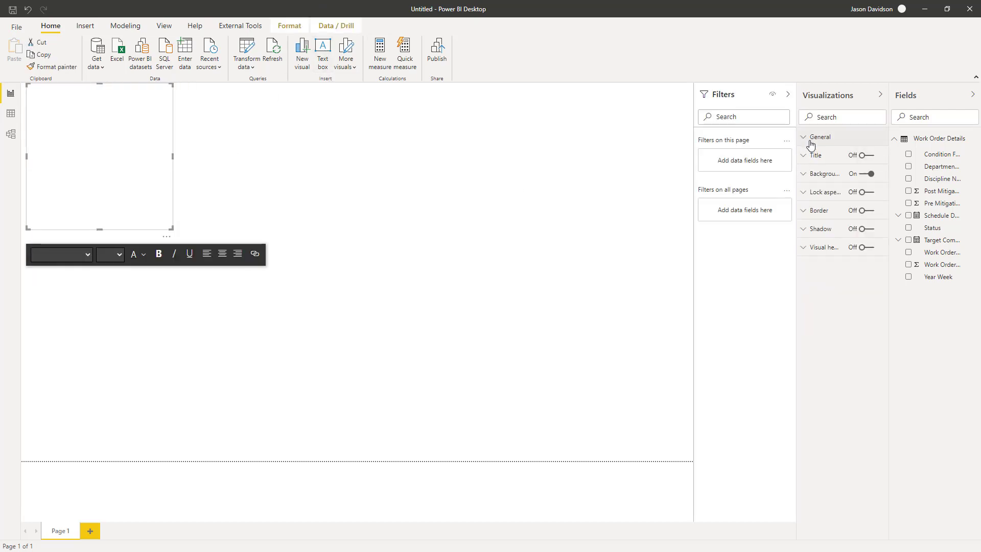
pyautogui.click(812, 142)
pyautogui.click(815, 262)
pyautogui.moveTo(814, 262); pyautogui.dragTo(809, 262)
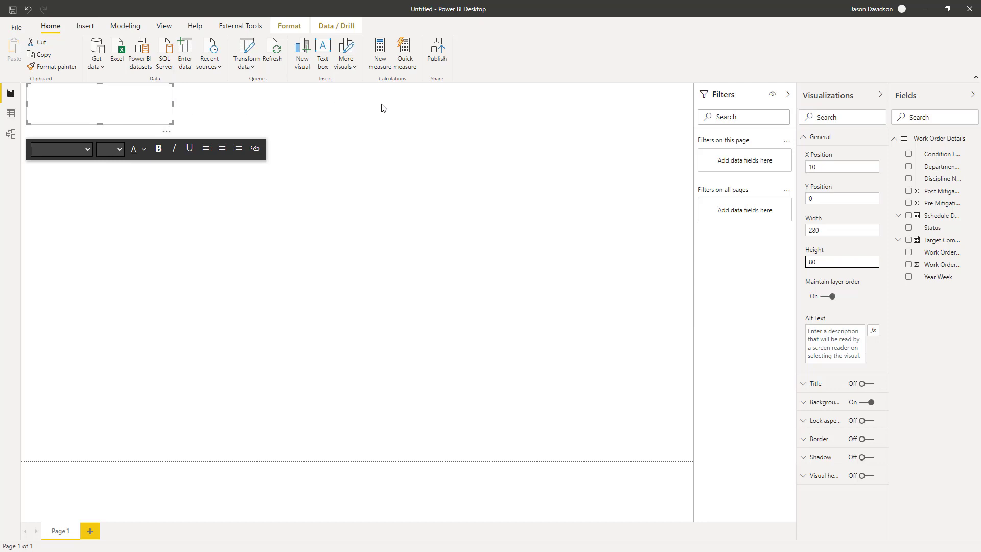
pyautogui.moveTo(173, 102); pyautogui.dragTo(679, 105)
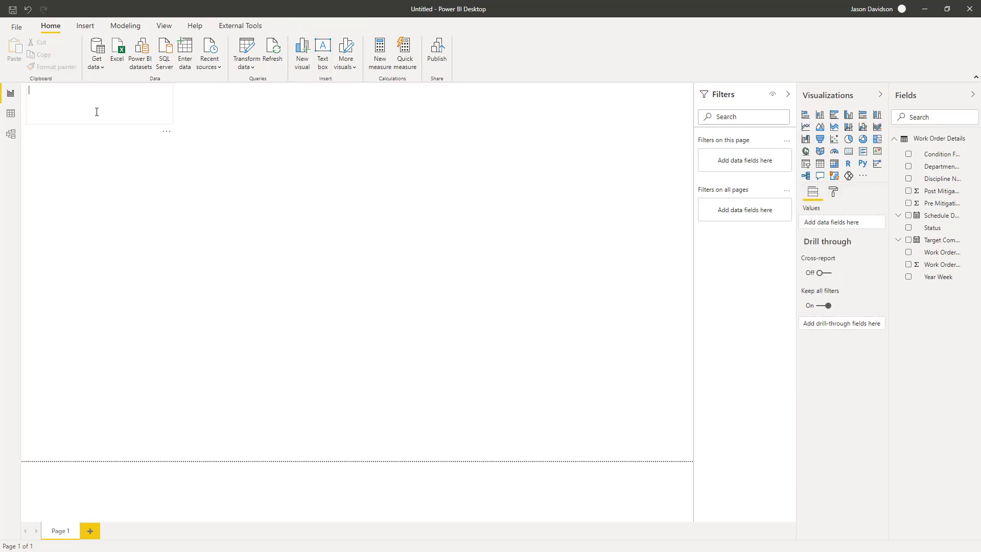
pyautogui.click(101, 109)
pyautogui.moveTo(172, 105); pyautogui.dragTo(705, 105)
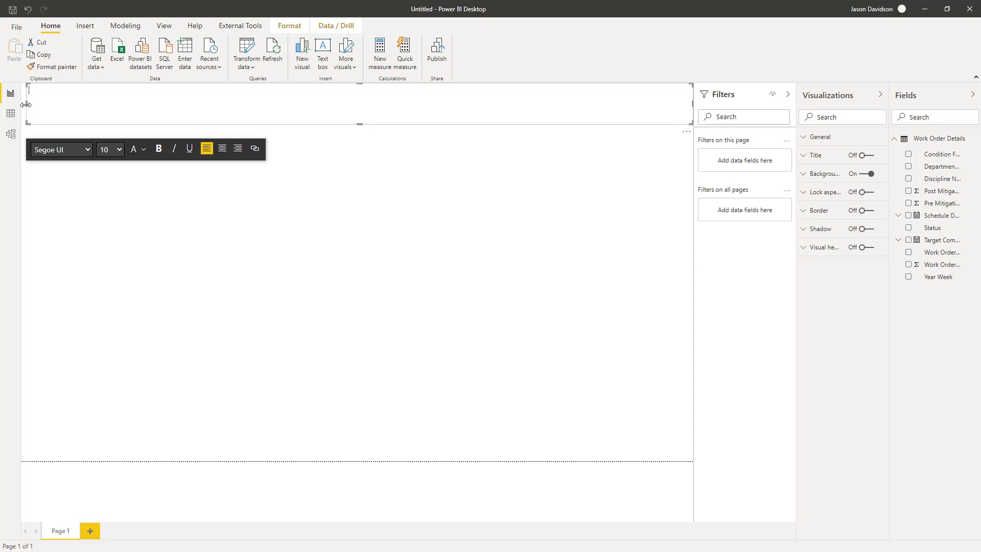
pyautogui.moveTo(26, 104); pyautogui.dragTo(20, 105)
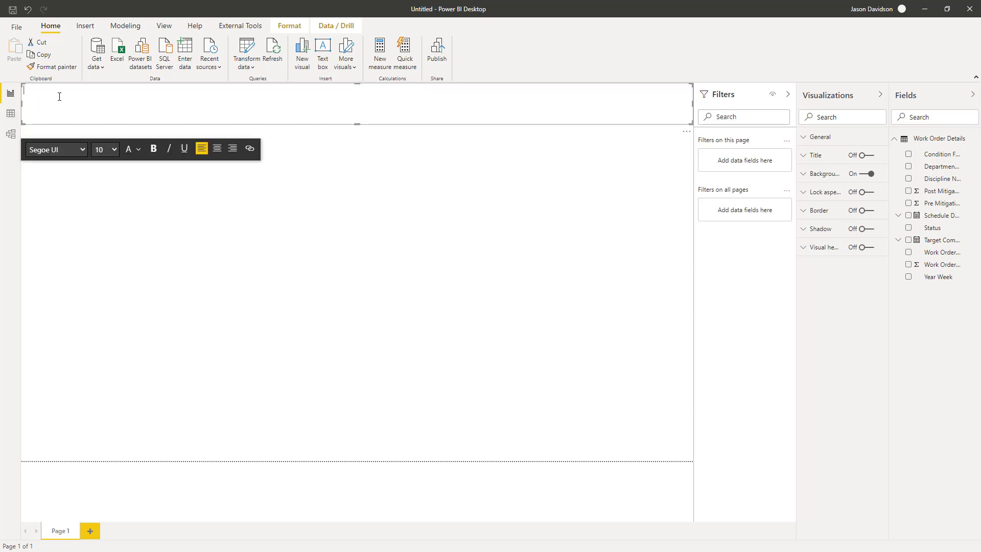
# - Give the text box a custom navy background colour 1B3971
pyautogui.click(821, 175)
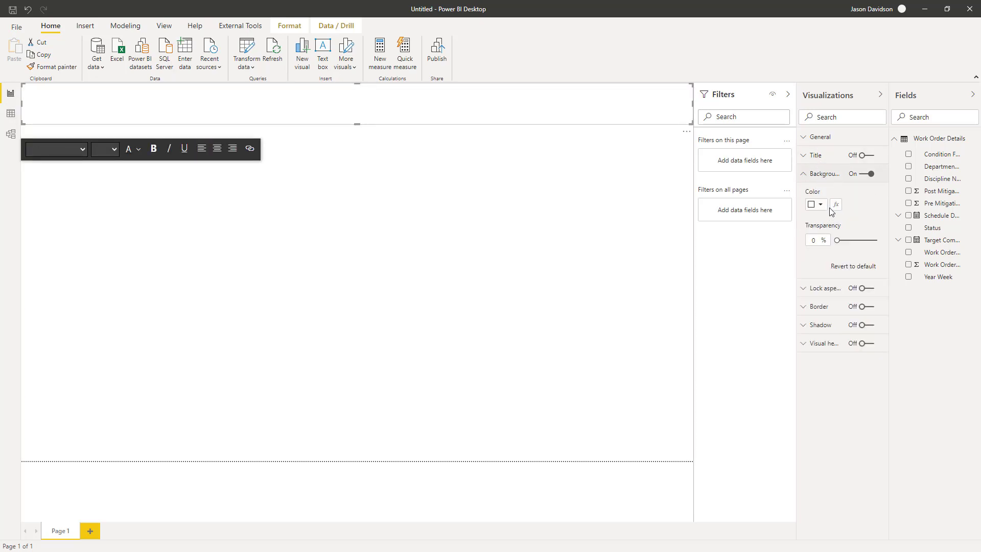
pyautogui.click(820, 207)
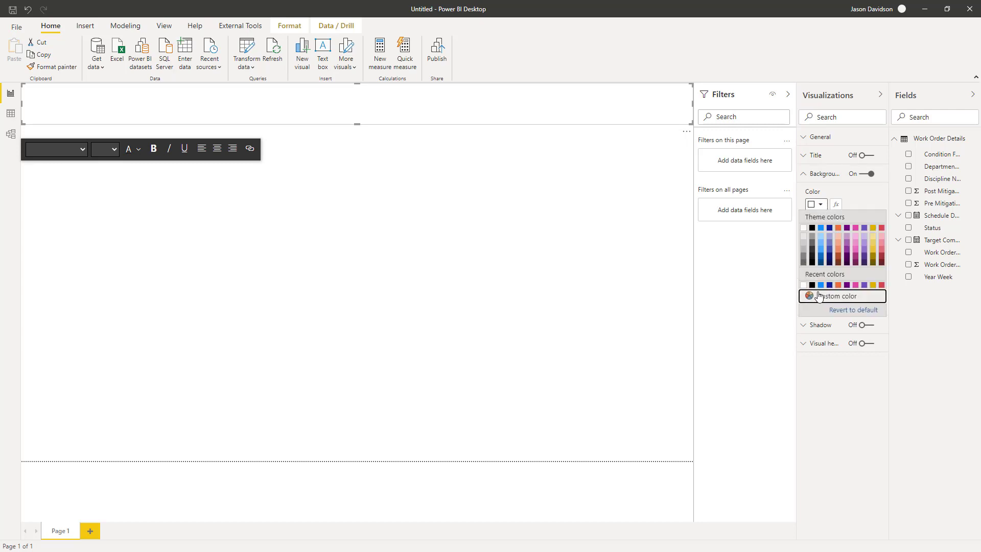
pyautogui.click(836, 297)
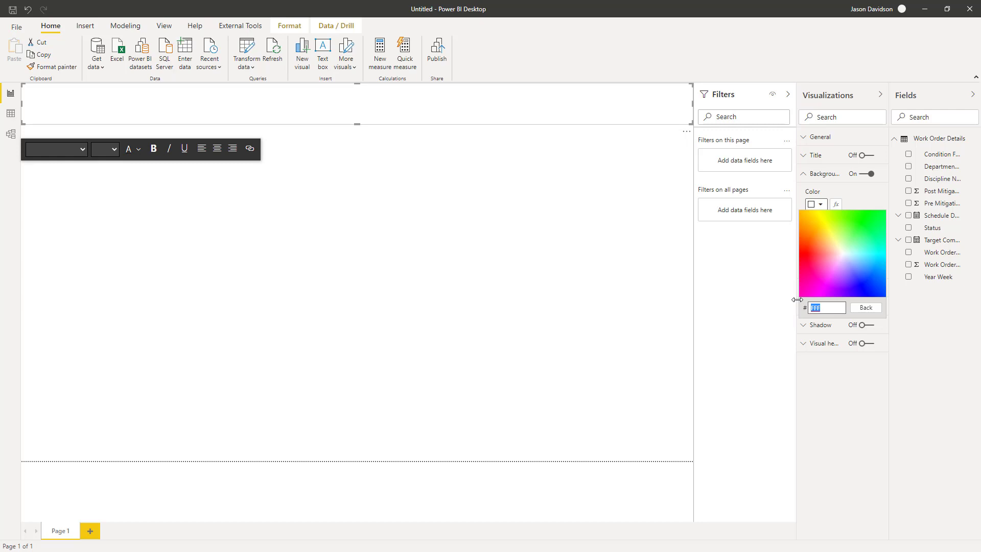
pyautogui.write('1B3971')
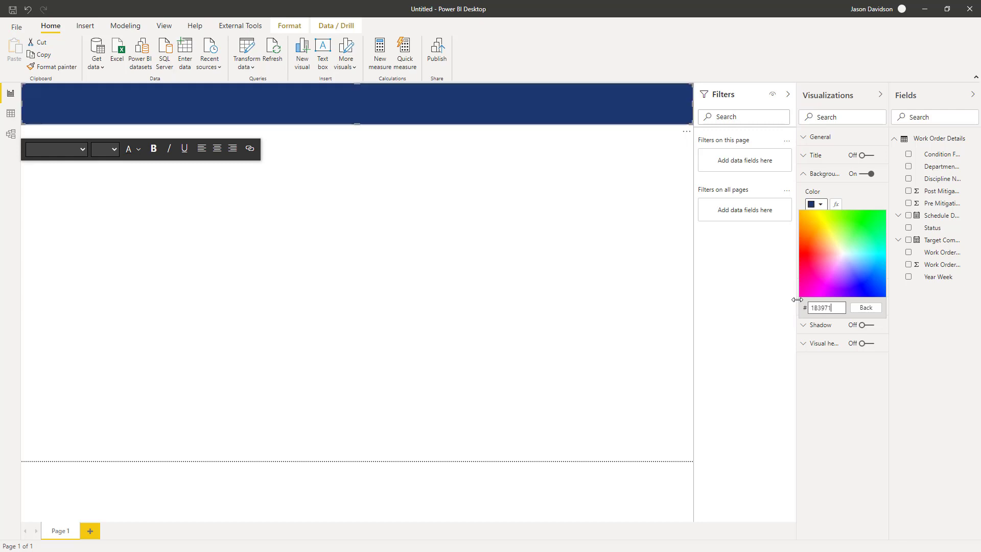
pyautogui.click(204, 99)
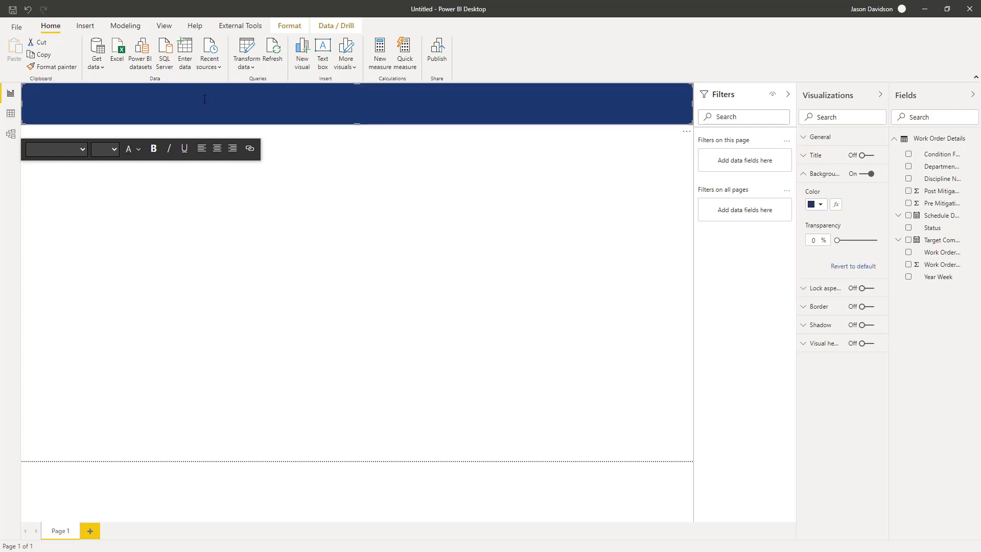
# - Set the font to white, size 20, and type the heading 'Overall Defect Risk Status'
pyautogui.click(138, 149)
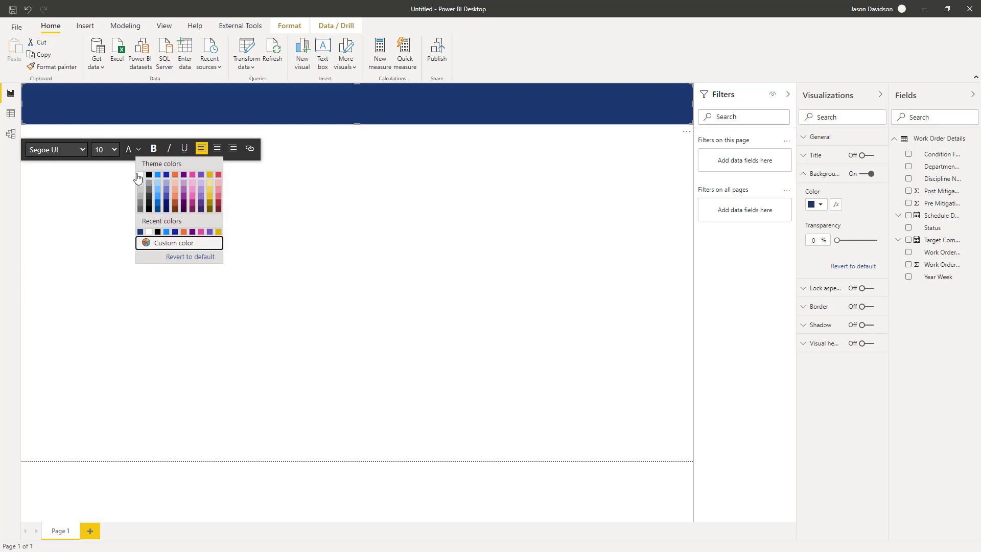
pyautogui.click(141, 175)
pyautogui.click(111, 152)
pyautogui.click(101, 254)
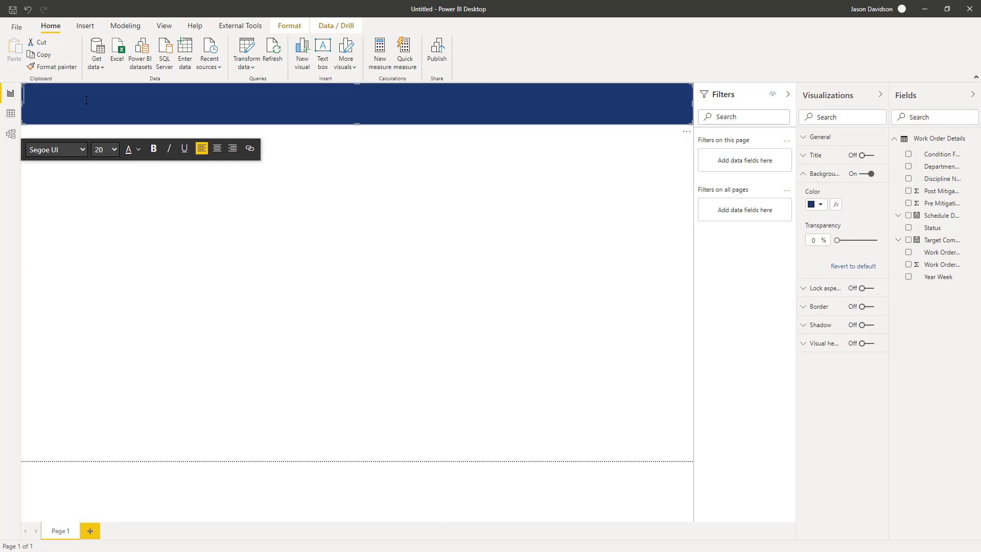
pyautogui.write('Overall Defect Rik')
pyautogui.write('s Sta')
pyautogui.press('BackSpace')
pyautogui.press('BackSpace')
pyautogui.write('Status')
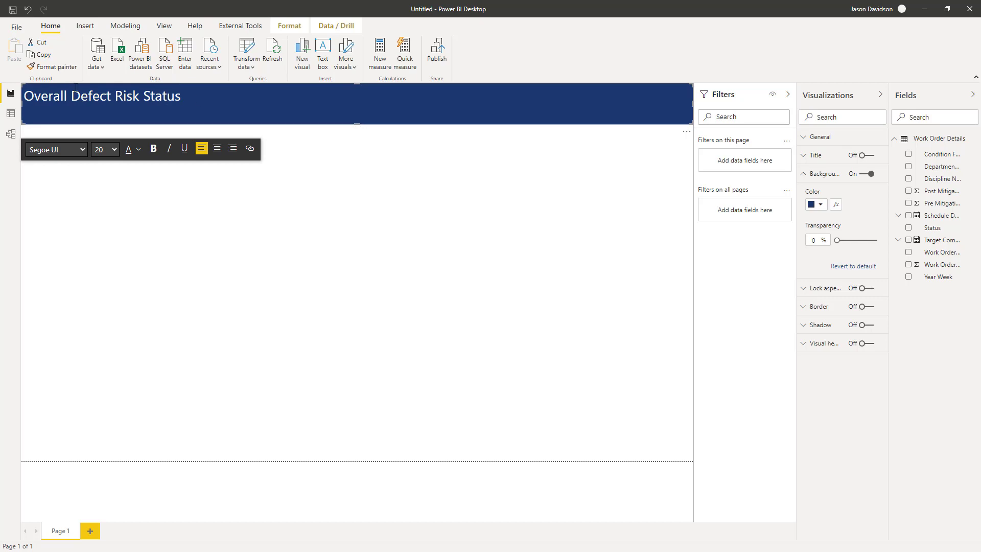
# - Rename the Page 1 tab to 'Overall Defect Risk Status'
pyautogui.click(56, 533)
pyautogui.doubleClick(56, 533)
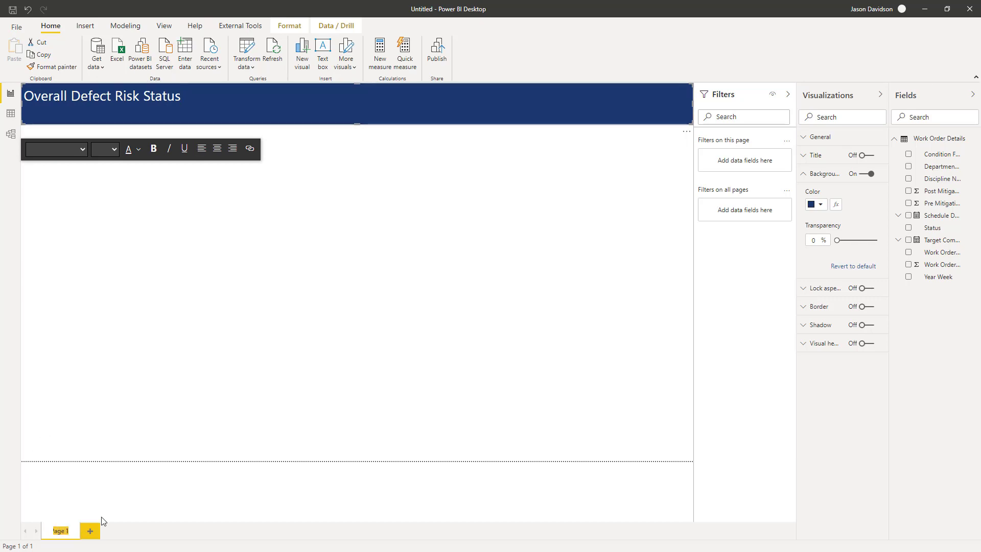
pyautogui.write('Overall Defect Risk Status')
pyautogui.press('Return')
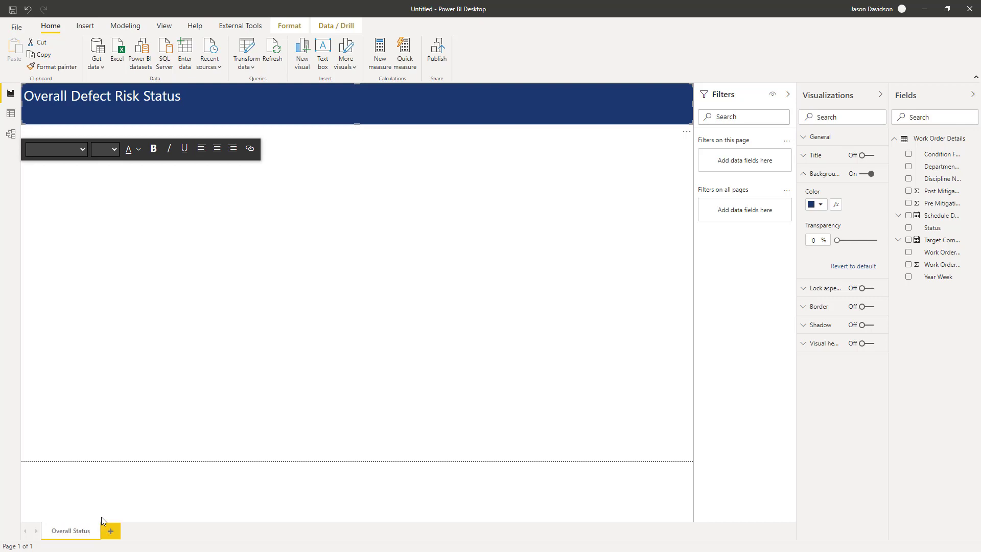
# - Search the visuals store for 'synoptic' and add Synoptic Panel by OKViz to the report
pyautogui.click(807, 176)
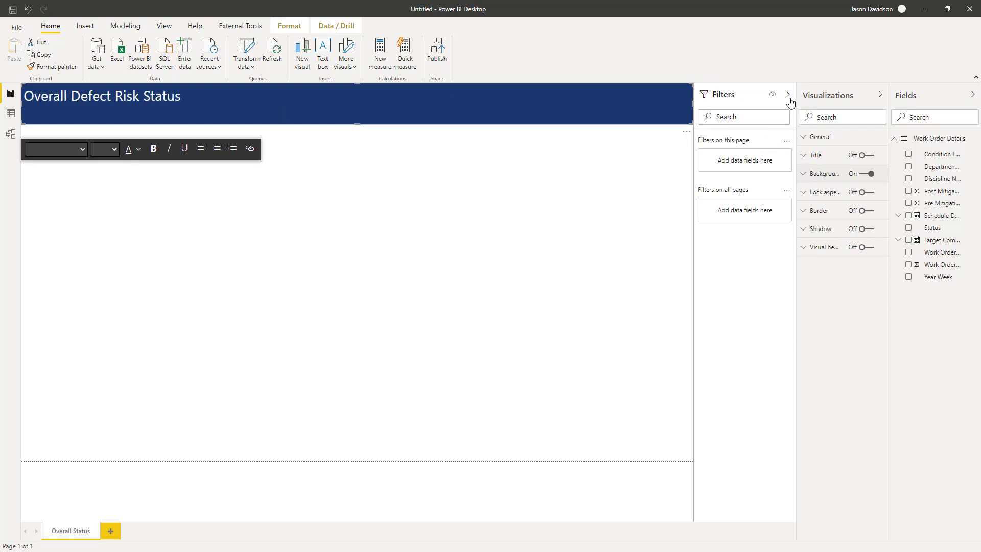
pyautogui.click(330, 190)
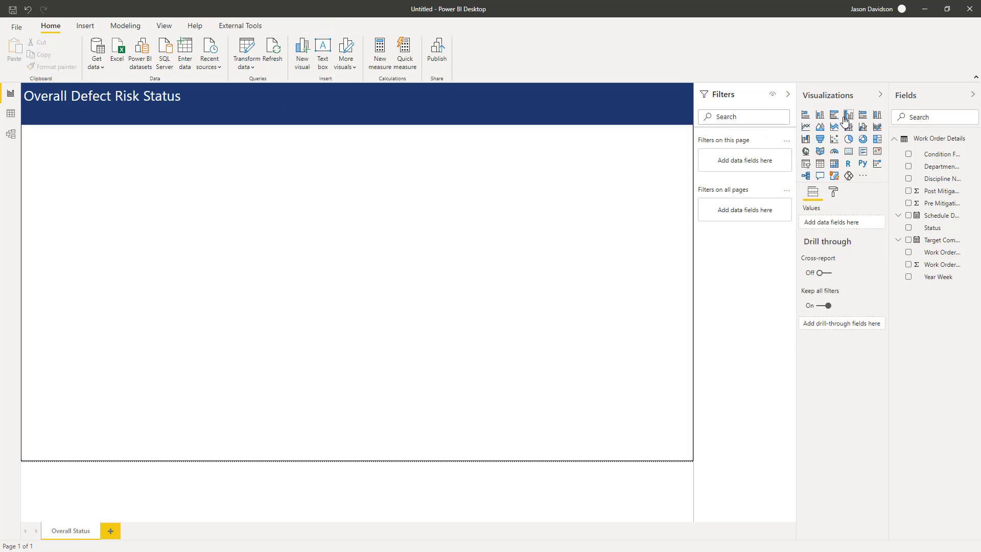
pyautogui.click(864, 176)
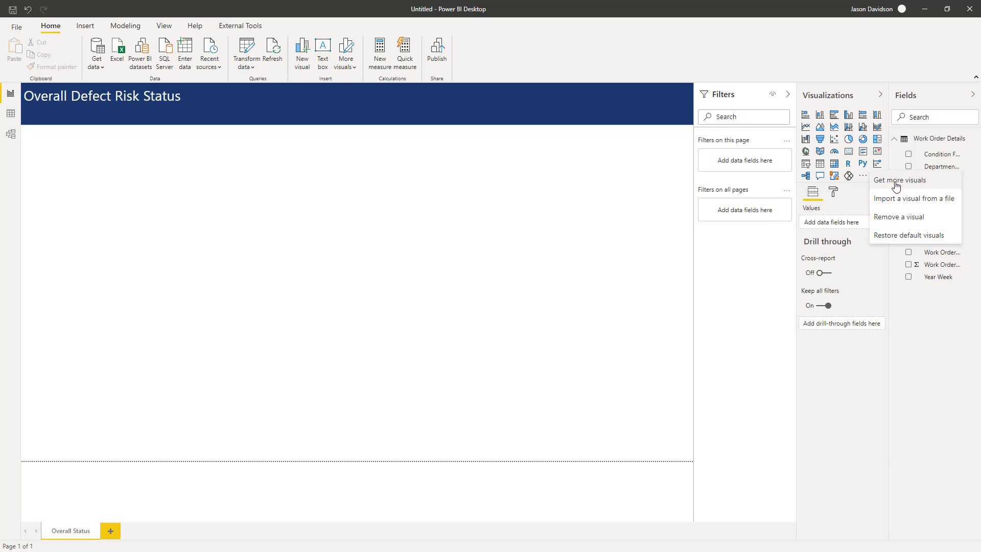
pyautogui.click(661, 234)
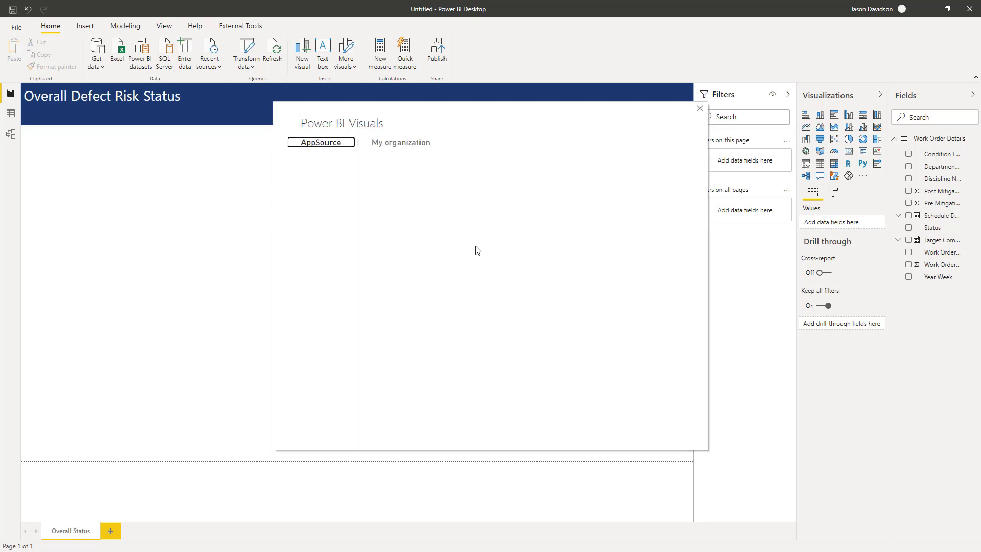
pyautogui.click(337, 222)
pyautogui.write('syn')
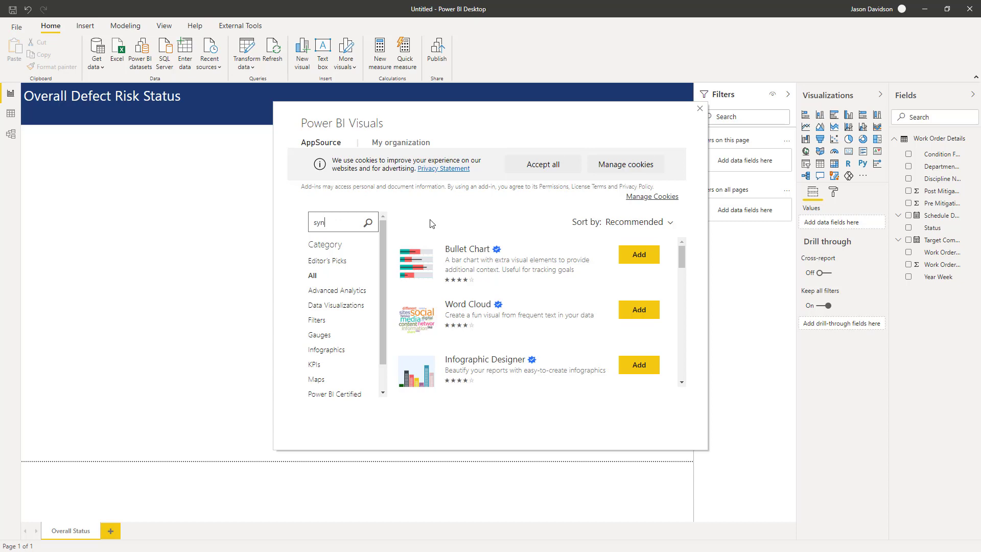
pyautogui.write('optic')
pyautogui.press('Return')
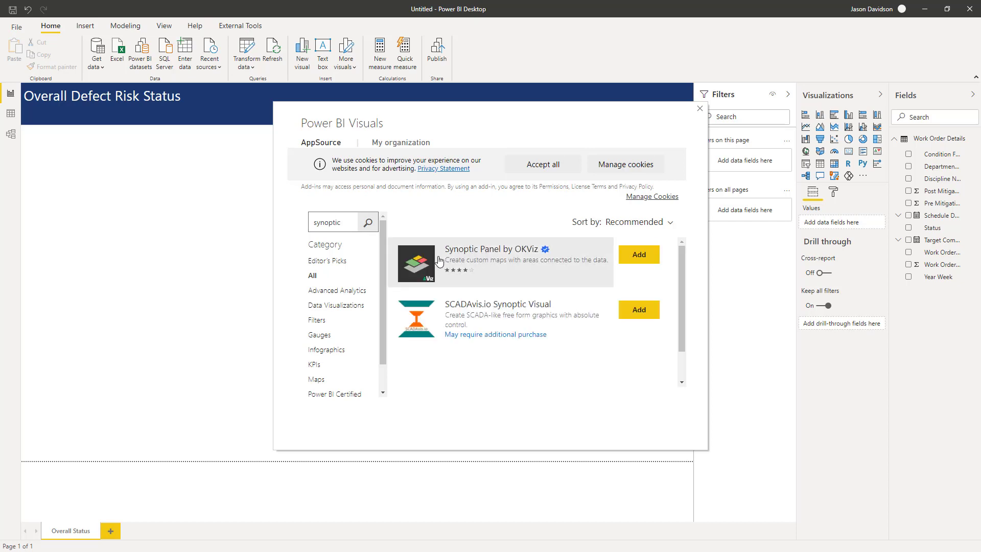
pyautogui.click(639, 254)
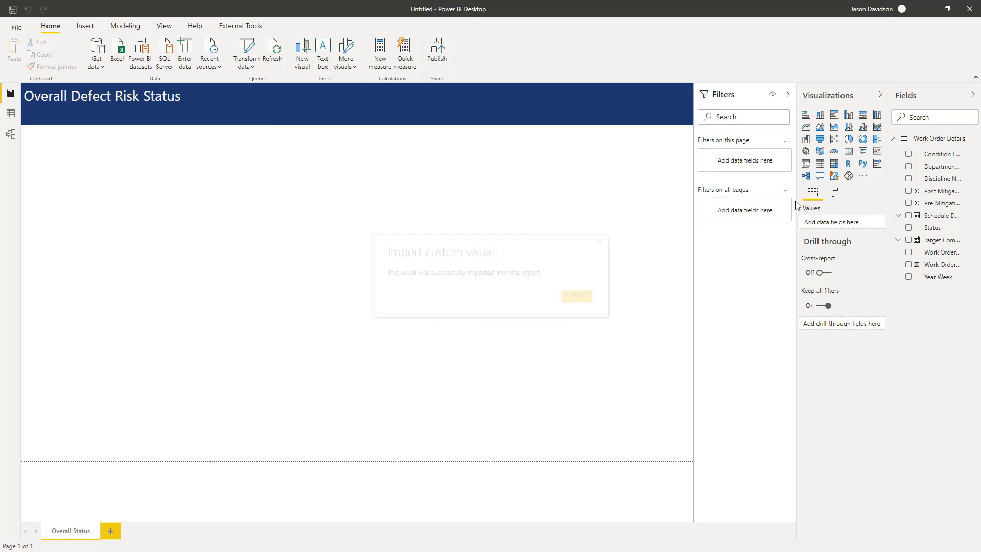
pyautogui.click(577, 296)
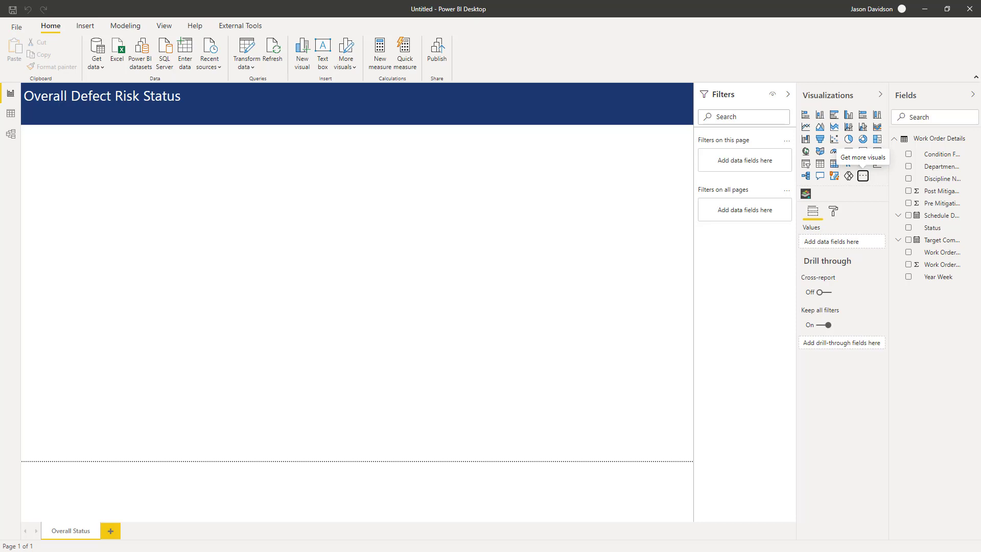
# - In PowerPoint, select the whole risk matrix table on slide 15 and bring up its context menu
pyautogui.hotkey('alt', 'Tab')
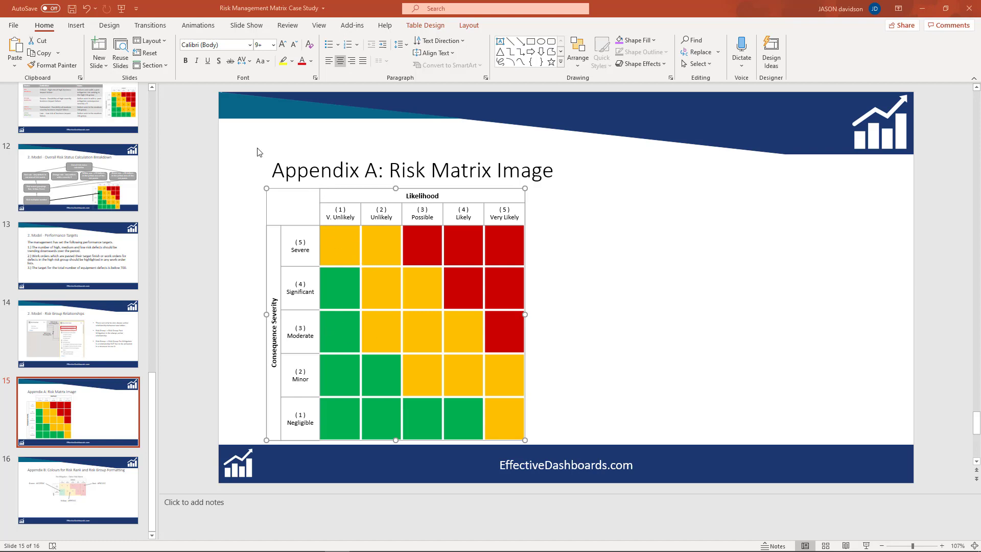
pyautogui.click(390, 241)
pyautogui.rightClick(389, 241)
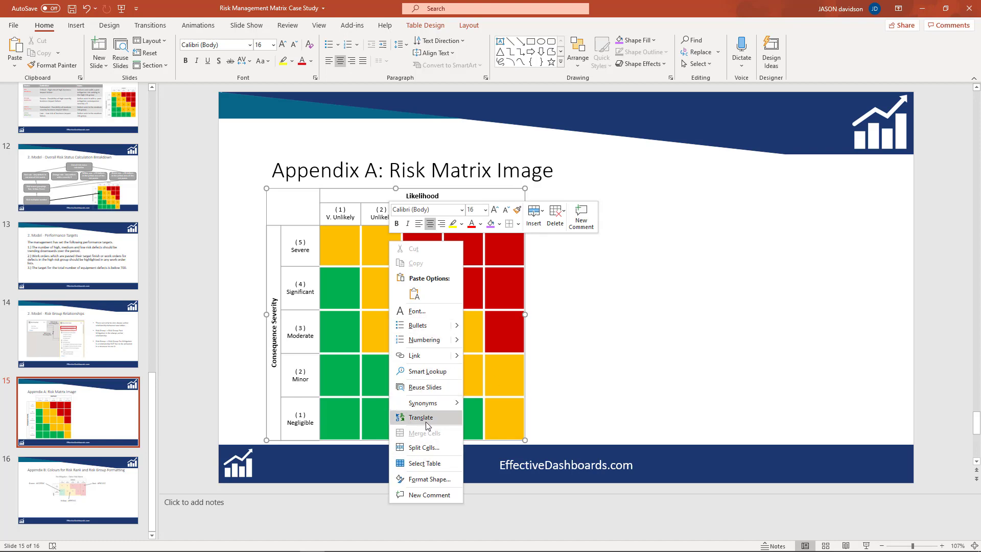
pyautogui.press('Escape')
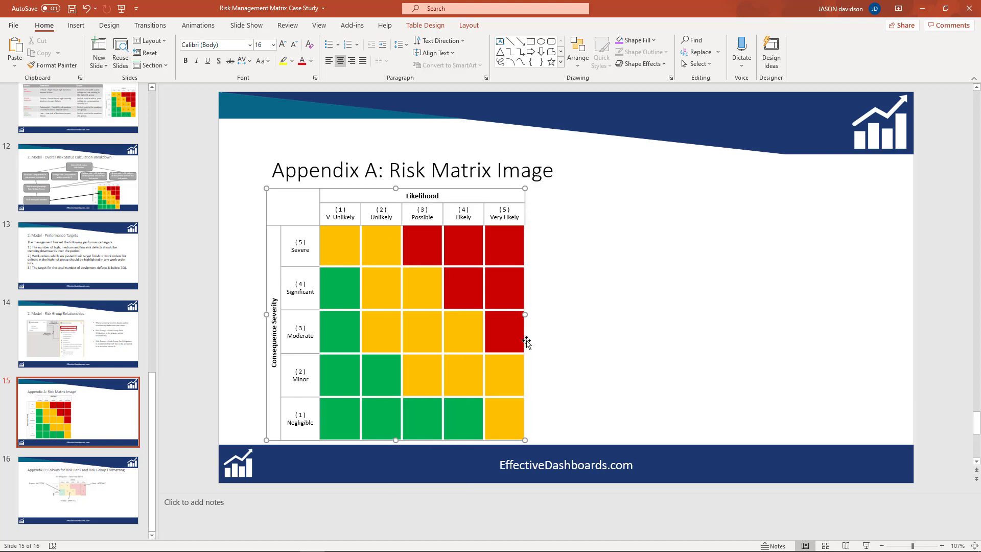
pyautogui.click(578, 335)
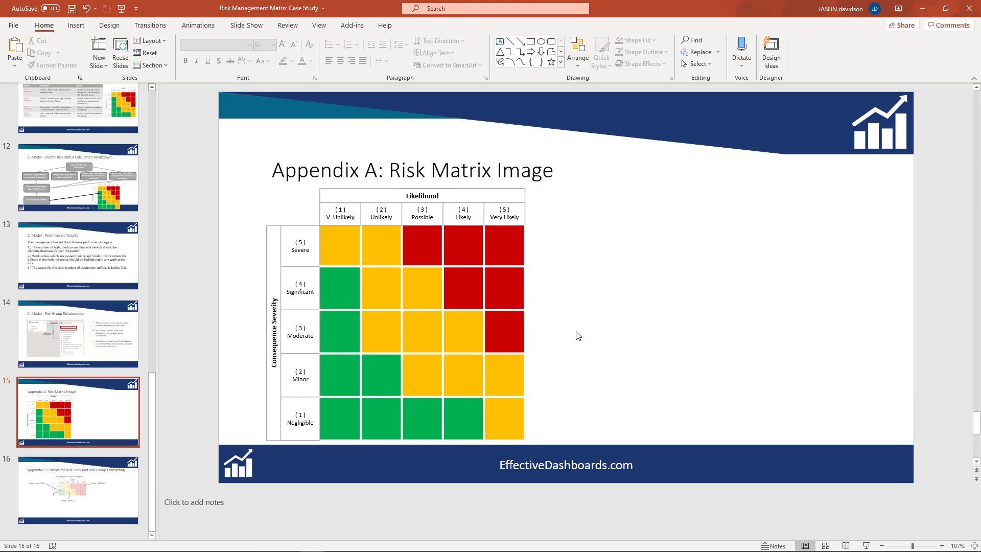
pyautogui.click(527, 270)
pyautogui.rightClick(525, 272)
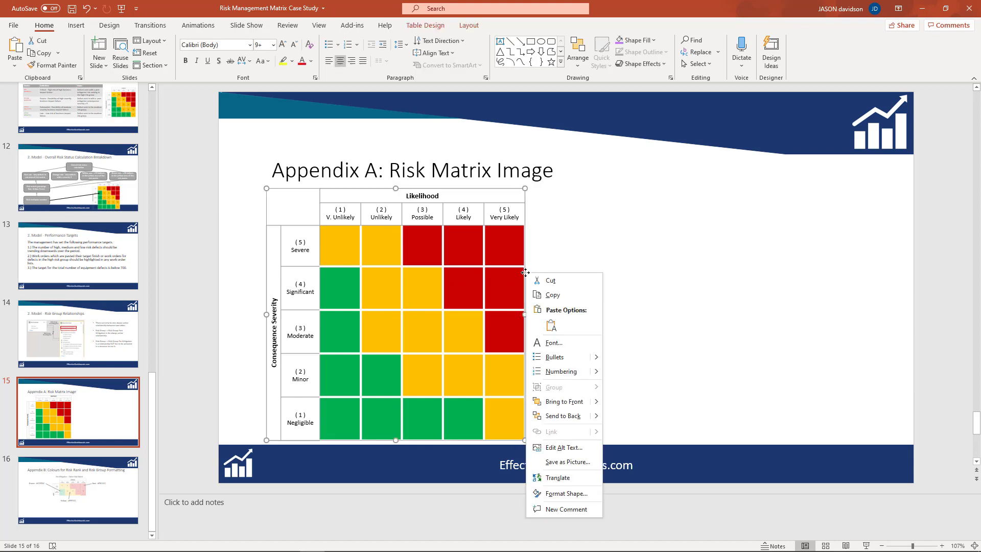
# - Save the risk matrix as a PNG picture named 'Risk Matrix'
pyautogui.click(562, 462)
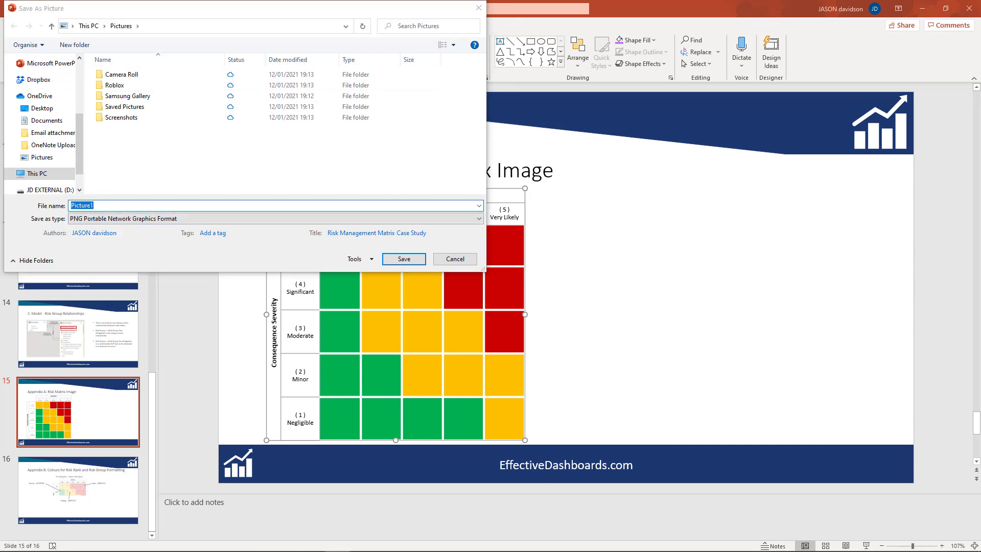
pyautogui.click(101, 206)
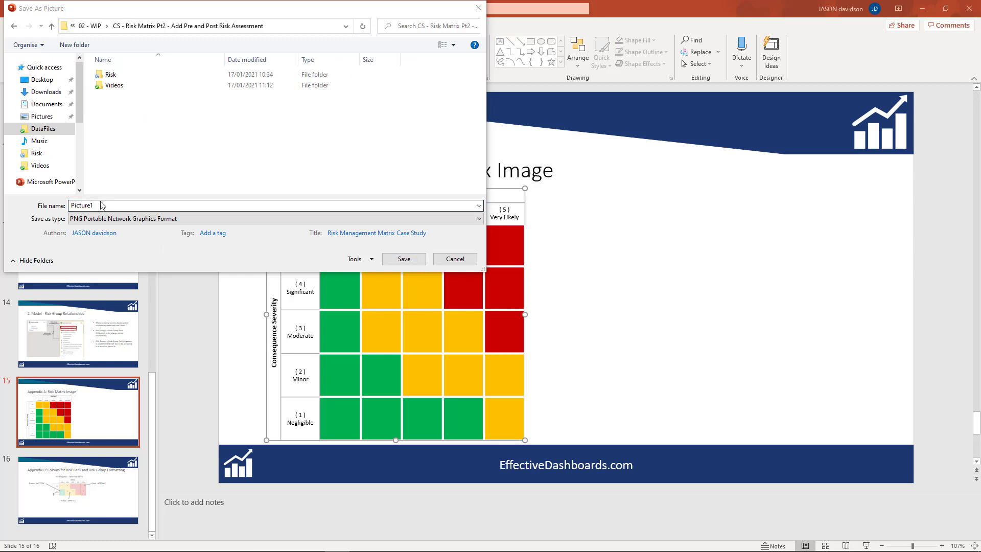
pyautogui.doubleClick(101, 206)
pyautogui.write('Ris')
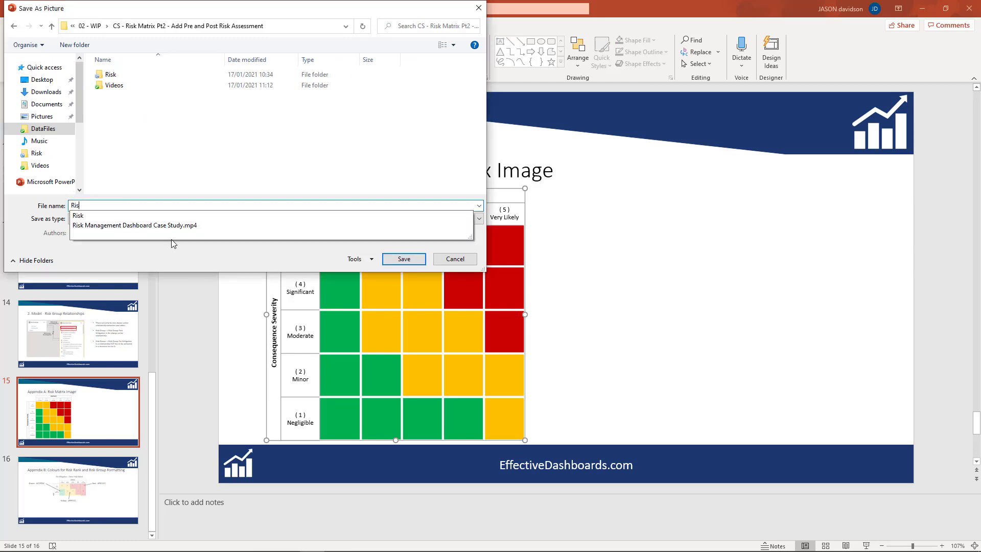
pyautogui.write('k Matrix')
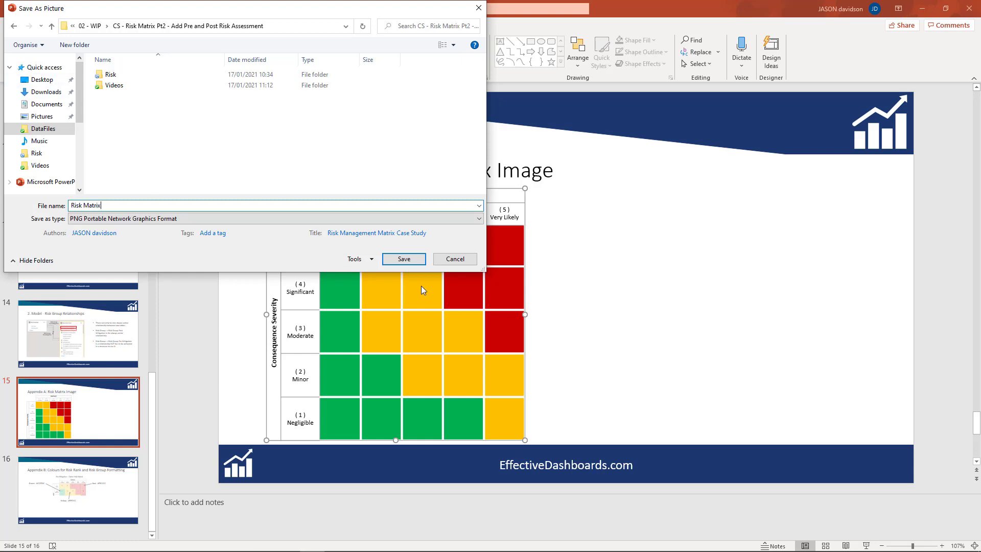
pyautogui.click(414, 261)
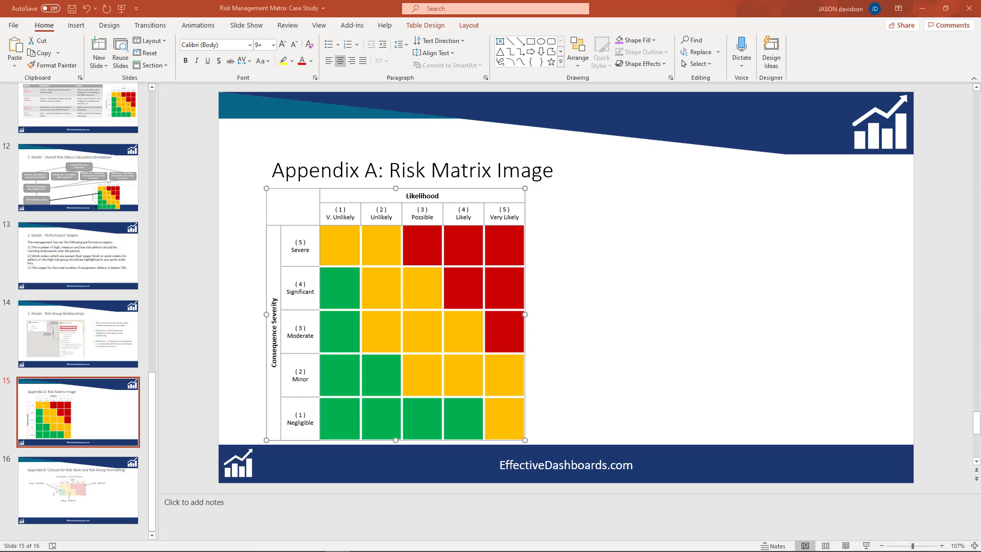
# - Load Risk Matrix.png from the project folder into the Synoptic Designer editor as the map image
pyautogui.hotkey('alt', 'Tab')
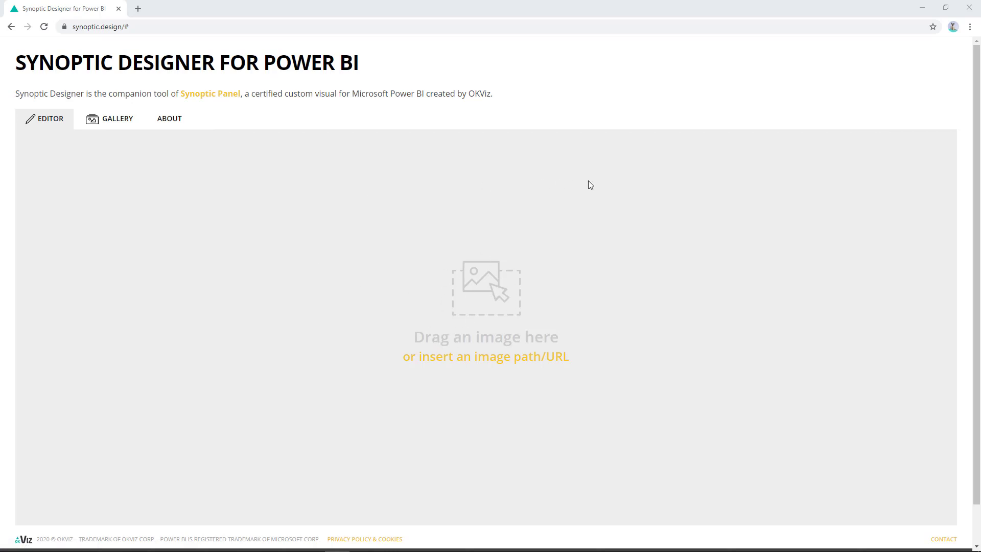
pyautogui.click(515, 363)
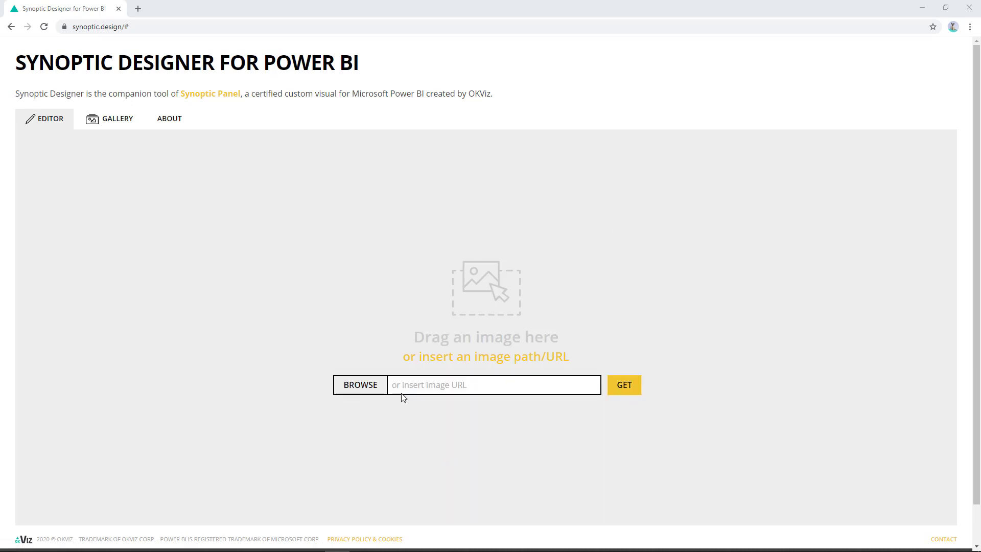
pyautogui.click(364, 387)
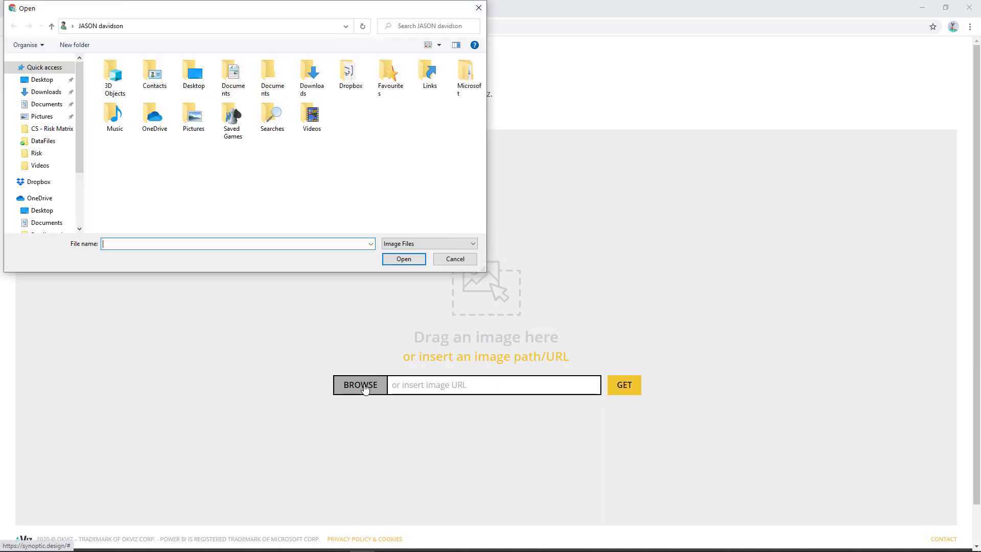
pyautogui.click(55, 128)
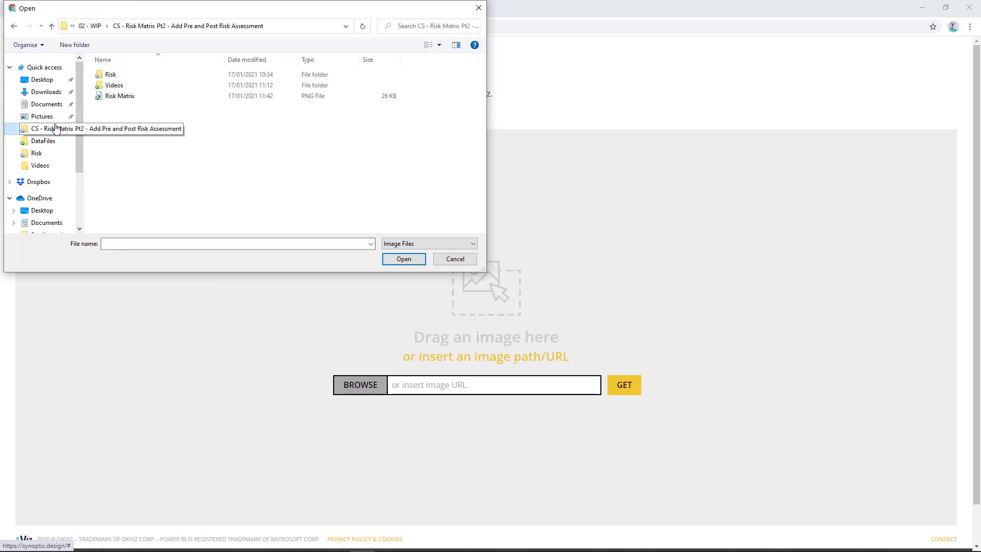
pyautogui.doubleClick(110, 97)
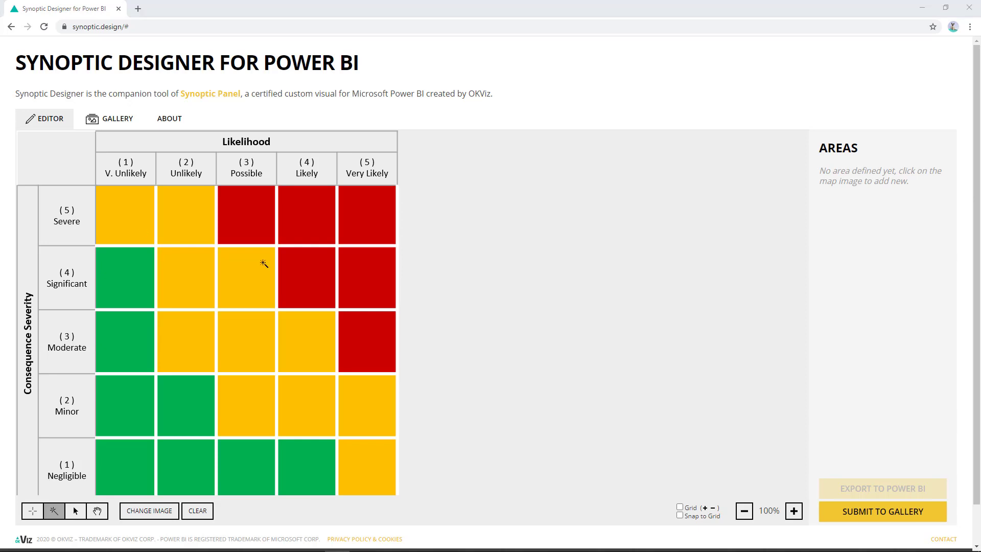
pyautogui.press('super+Tab')
pyautogui.click(350, 136)
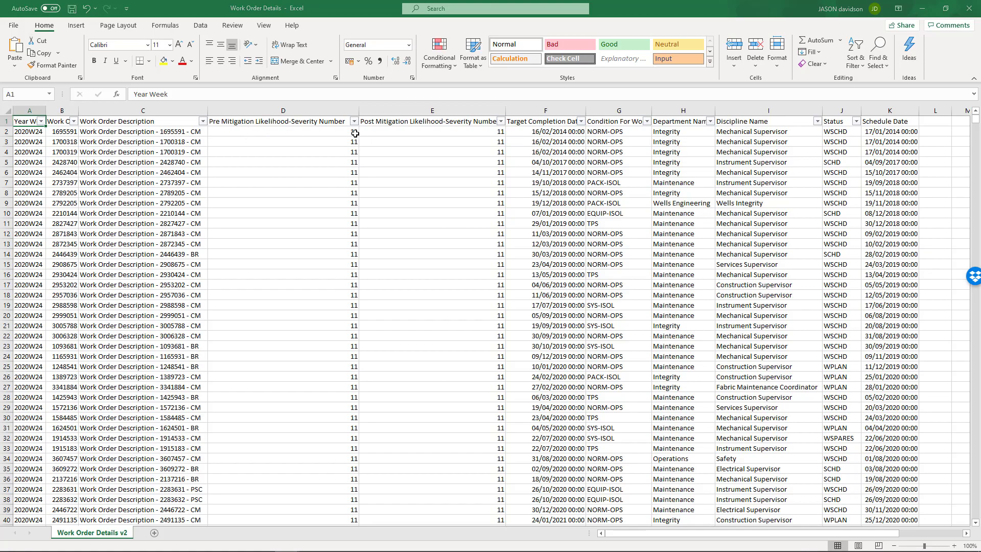
pyautogui.press('super+Tab')
pyautogui.click(314, 125)
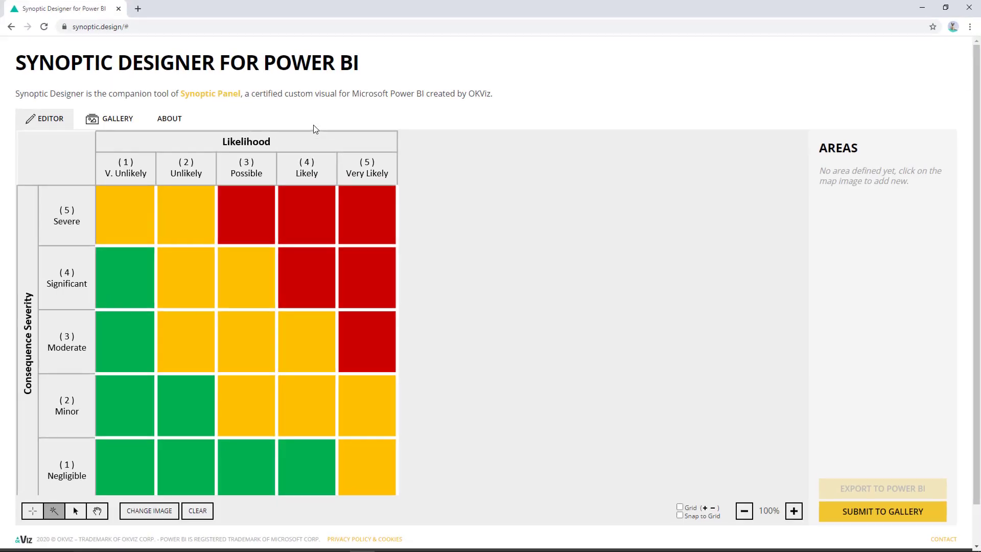
# - Map the five V. Unlikely cells, Negligible up to Severe, as areas 11 through 15
pyautogui.click(126, 471)
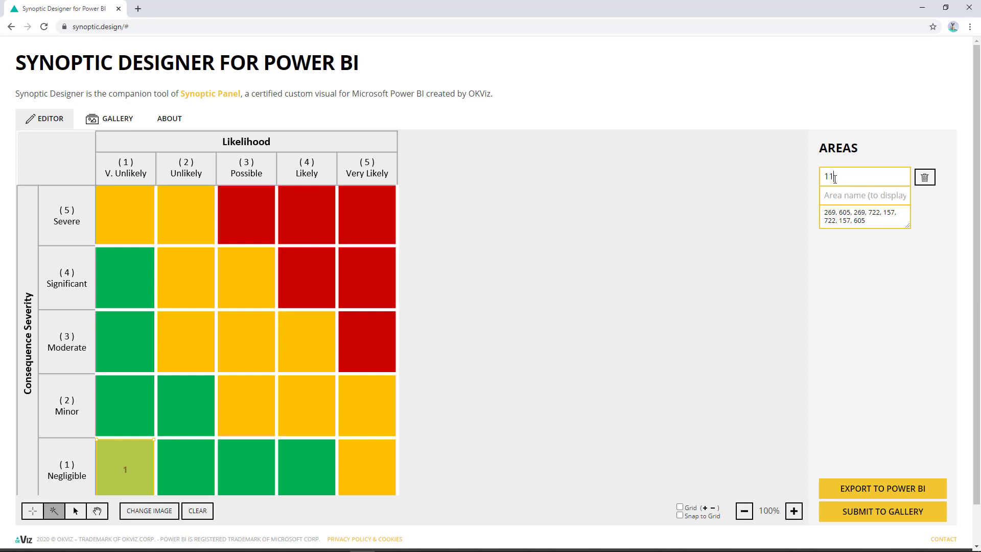
pyautogui.click(127, 400)
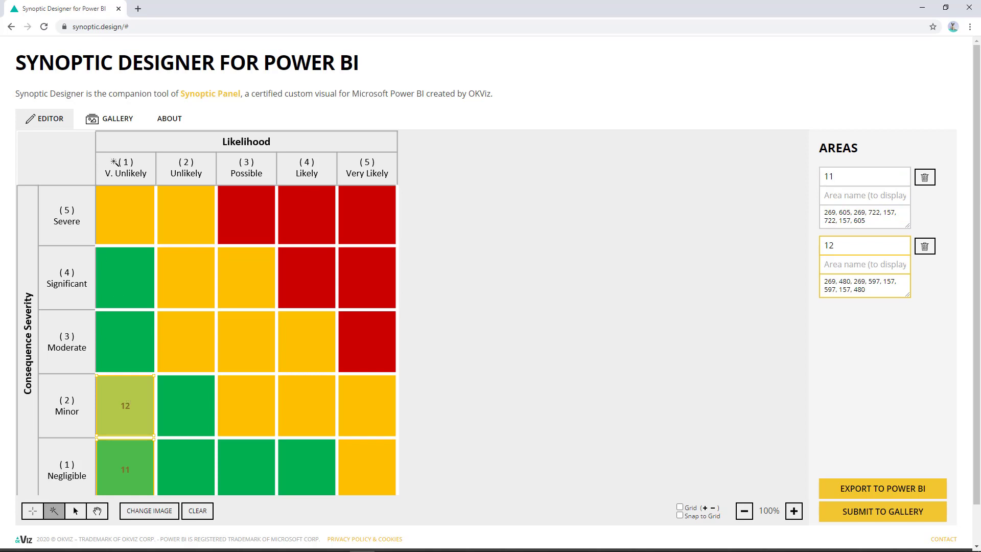
pyautogui.click(136, 331)
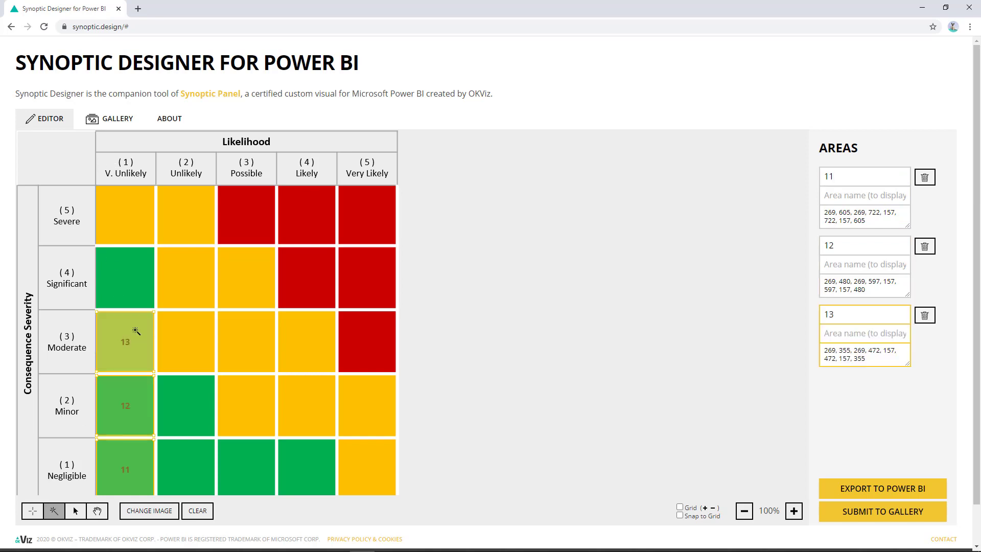
pyautogui.click(137, 277)
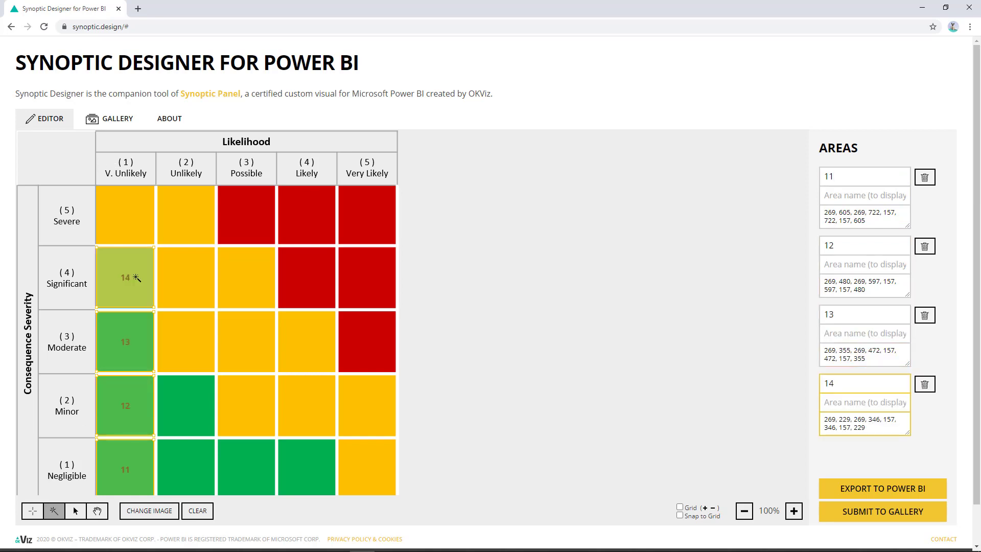
pyautogui.click(123, 218)
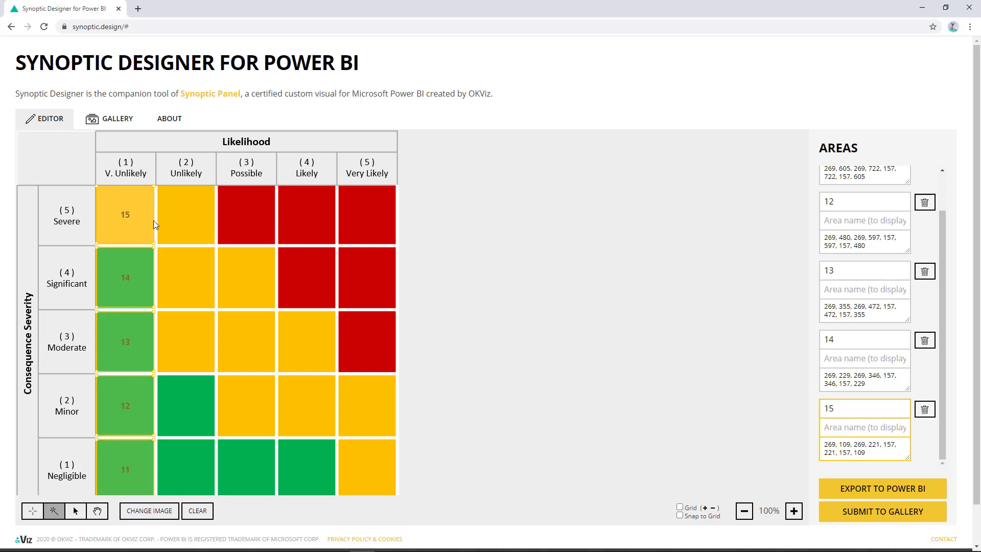
pyautogui.press('super+Tab')
pyautogui.click(378, 169)
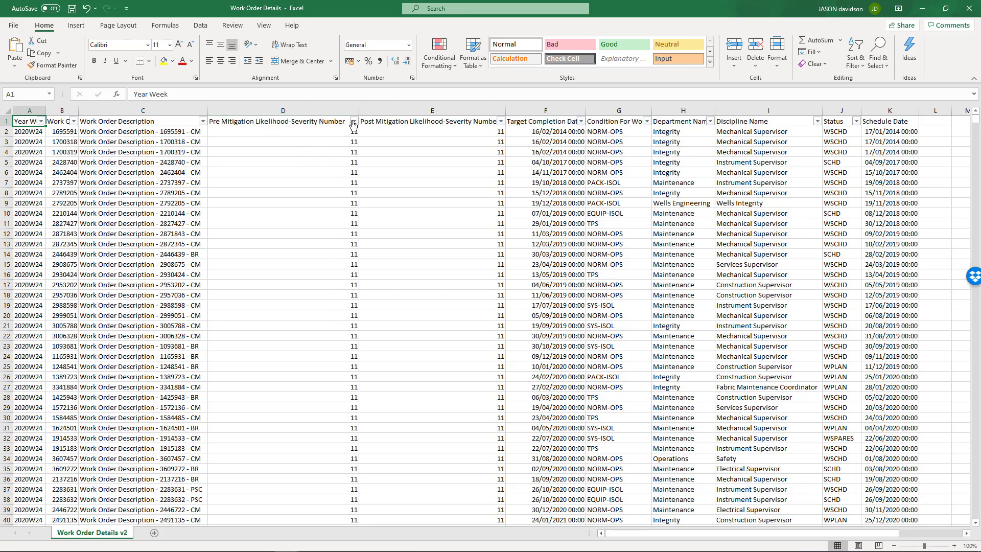
pyautogui.click(354, 121)
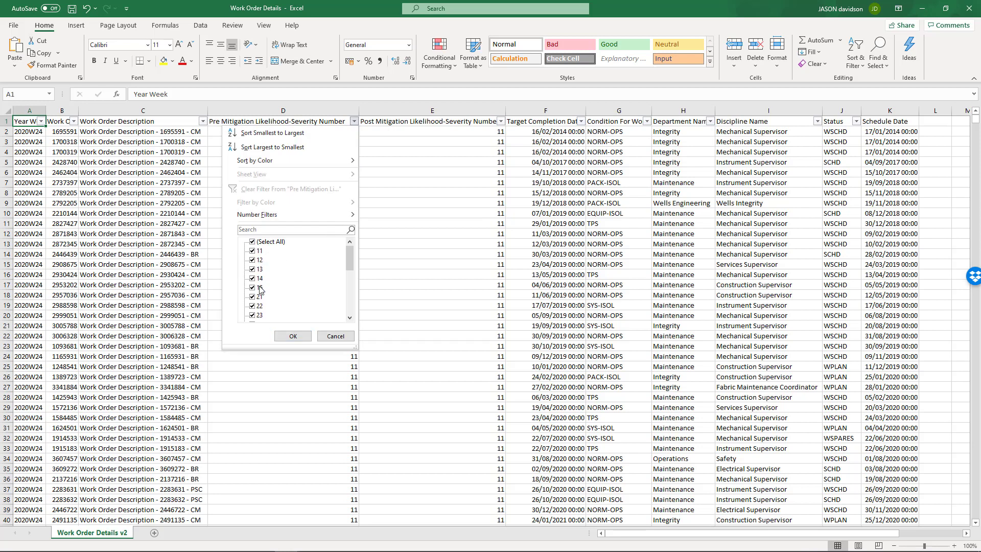
# - Back in Synoptic Designer, map the Negligible / Unlikely cell and set its area ID to 21
pyautogui.click(336, 336)
pyautogui.press('super+Tab')
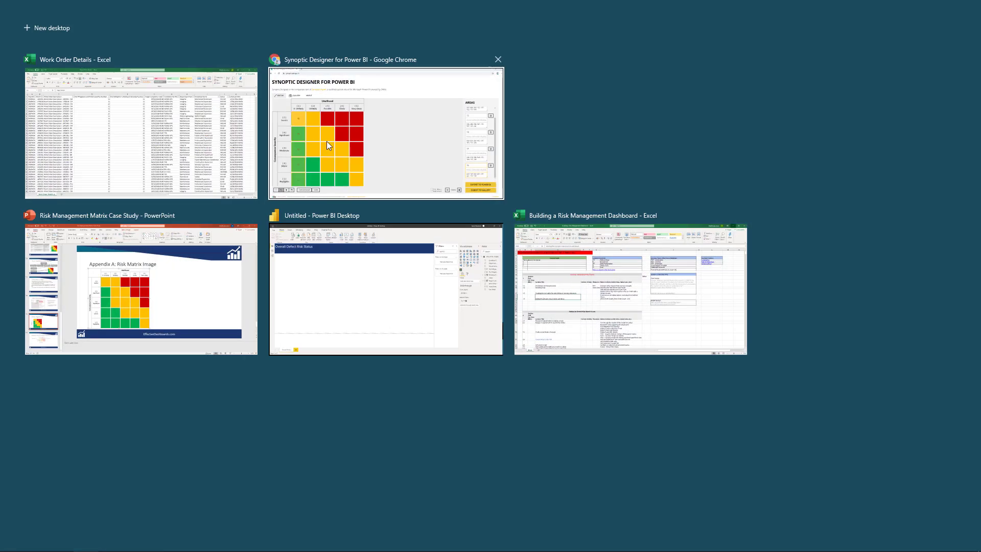
pyautogui.click(327, 141)
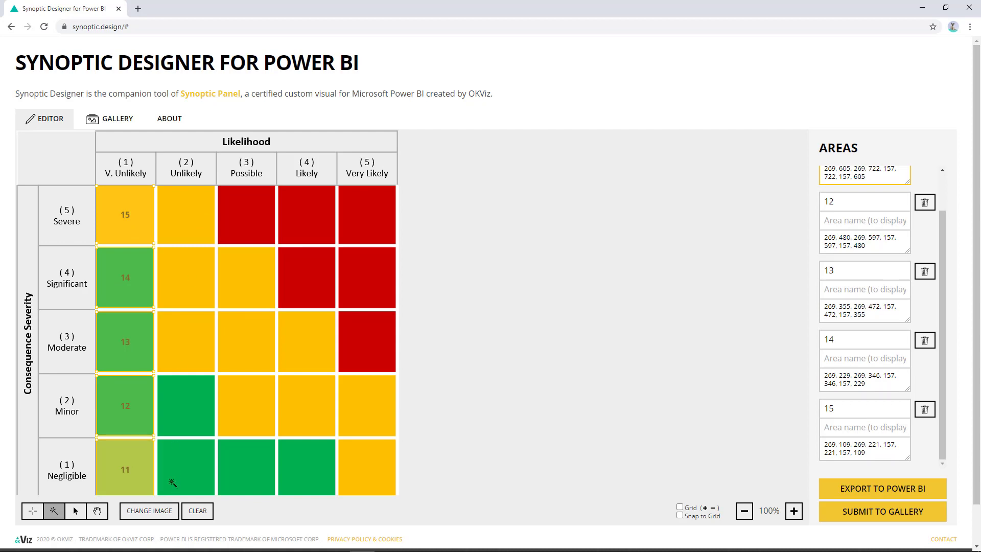
pyautogui.click(180, 465)
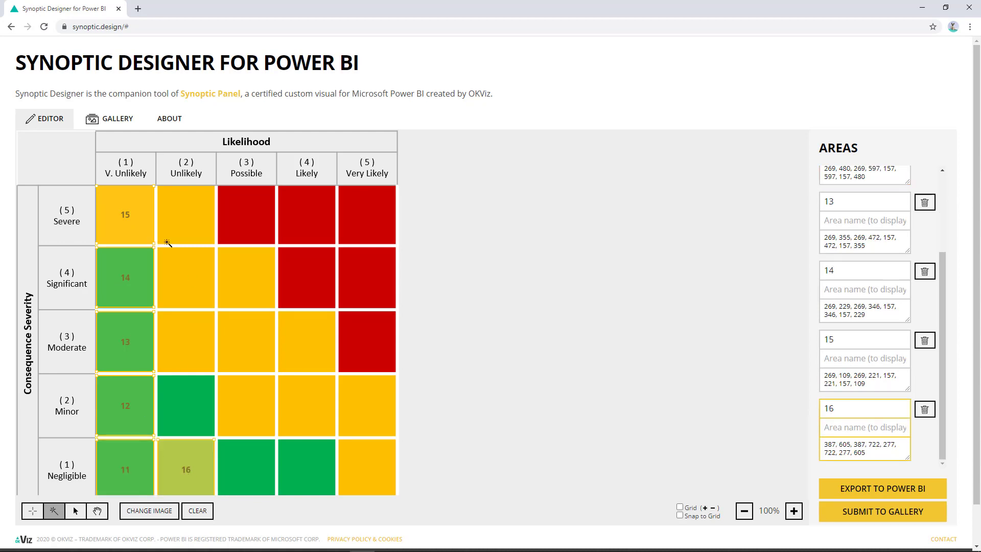
pyautogui.doubleClick(848, 410)
pyautogui.write('16')
pyautogui.press('BackSpace')
pyautogui.write('21')
# - Map the Minor, Moderate, Significant and Severe Unlikely cells as areas 22–25
pyautogui.click(183, 413)
pyautogui.click(189, 359)
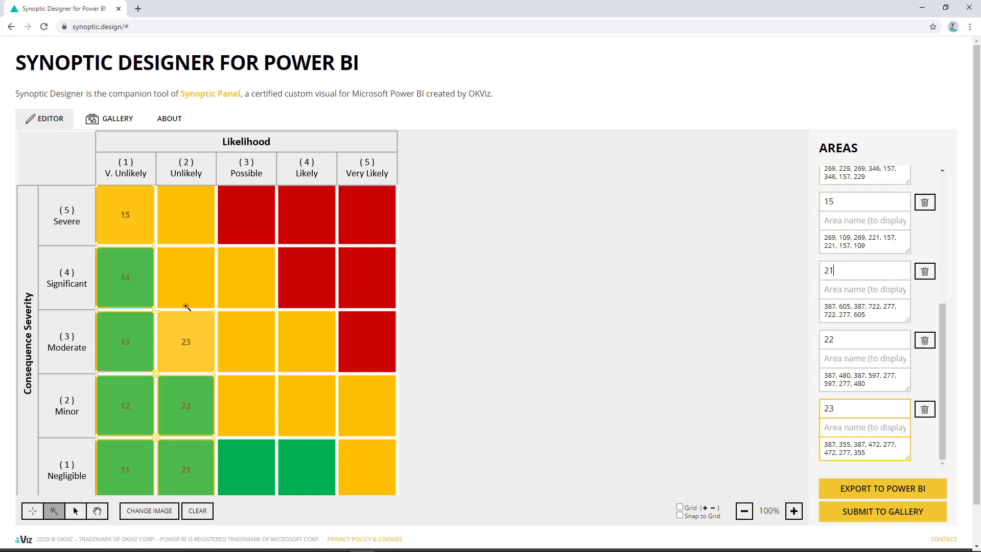
pyautogui.click(186, 278)
pyautogui.click(180, 221)
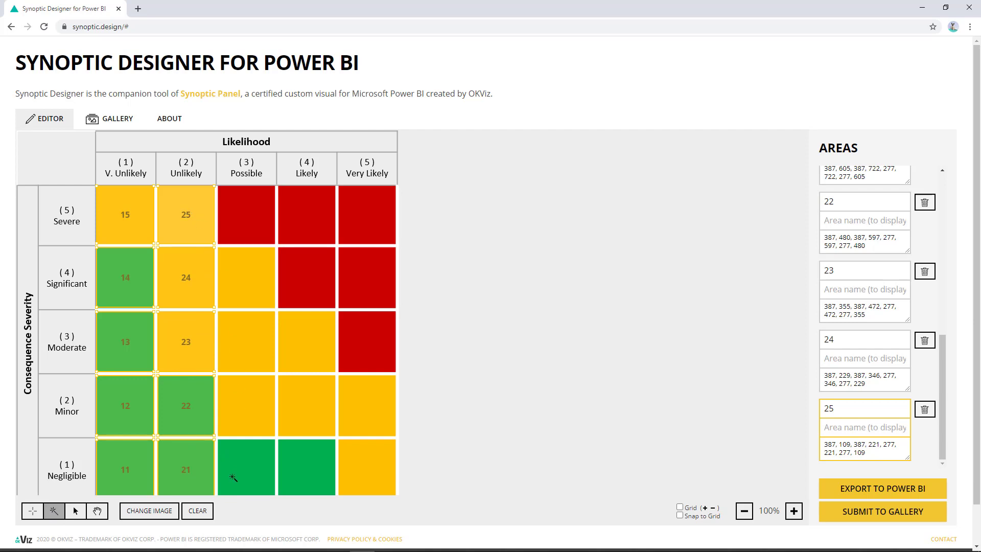
# - Map the Possible column, Negligible to Severe, as areas 31–35
pyautogui.click(251, 475)
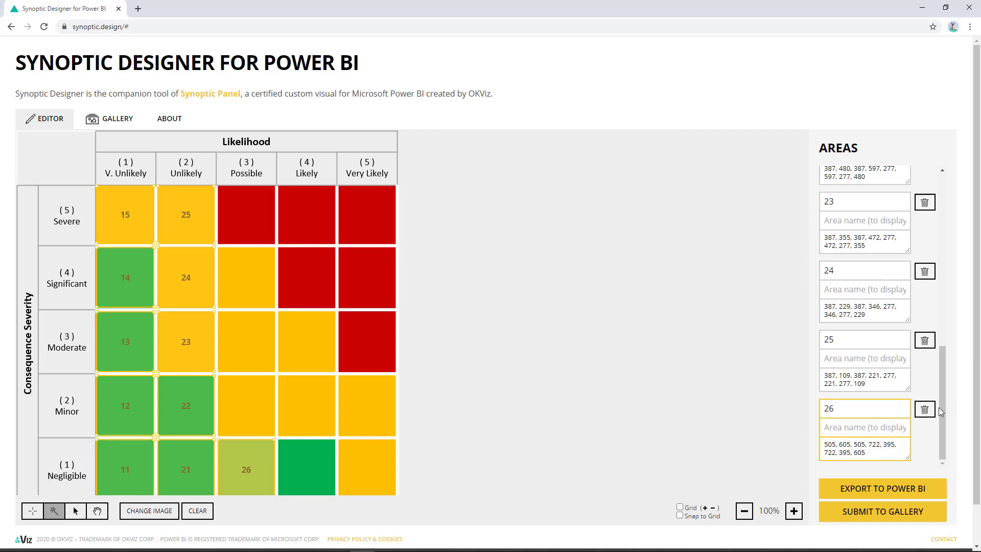
pyautogui.moveTo(846, 403); pyautogui.dragTo(796, 407)
pyautogui.write('31')
pyautogui.click(244, 403)
pyautogui.click(251, 336)
pyautogui.click(253, 279)
pyautogui.click(247, 237)
# - Map the Likely column, Negligible to Severe, as areas 41–45
pyautogui.click(300, 463)
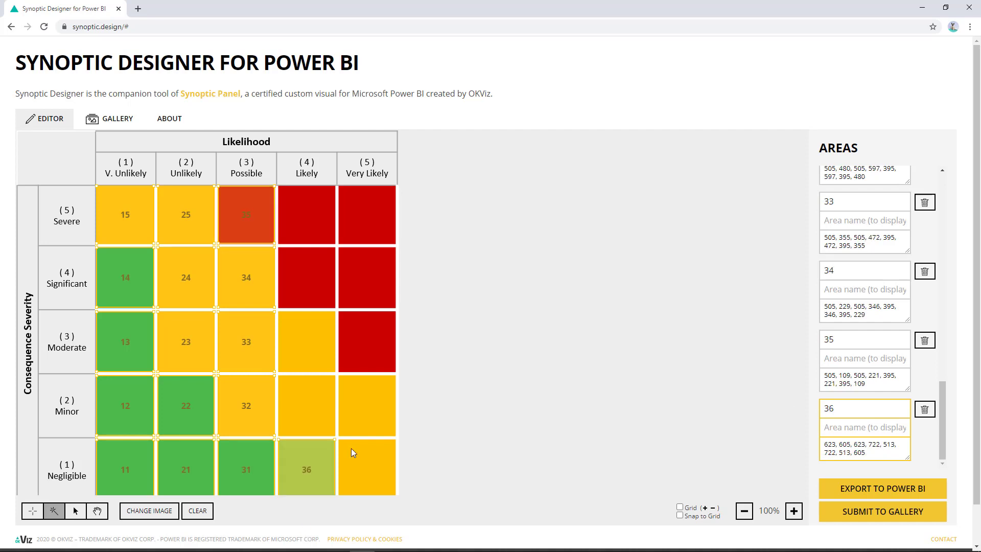
pyautogui.doubleClick(848, 411)
pyautogui.write('41')
pyautogui.click(302, 396)
pyautogui.click(322, 350)
pyautogui.click(310, 286)
pyautogui.click(309, 225)
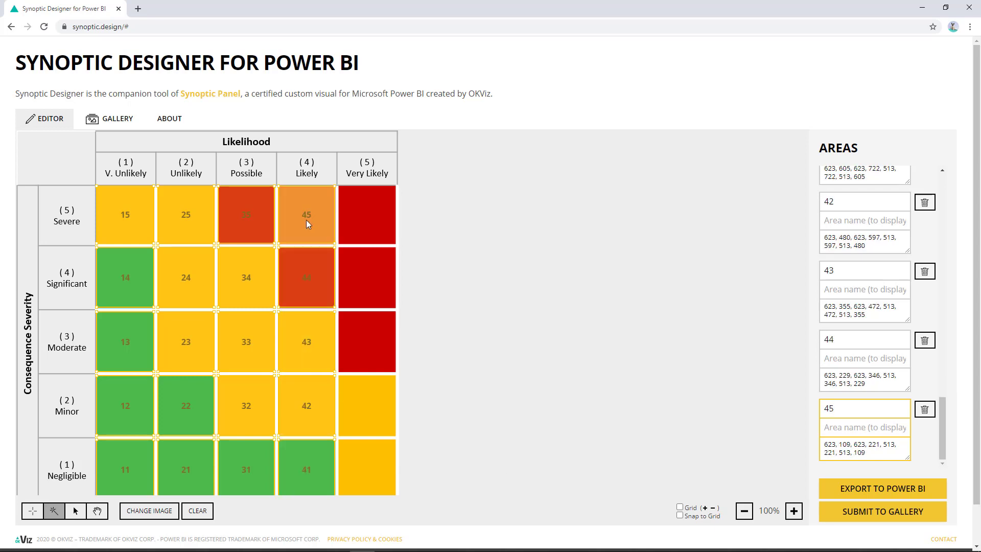
# - Map the Very Likely column, Negligible to Severe, as areas 51–55
pyautogui.click(373, 470)
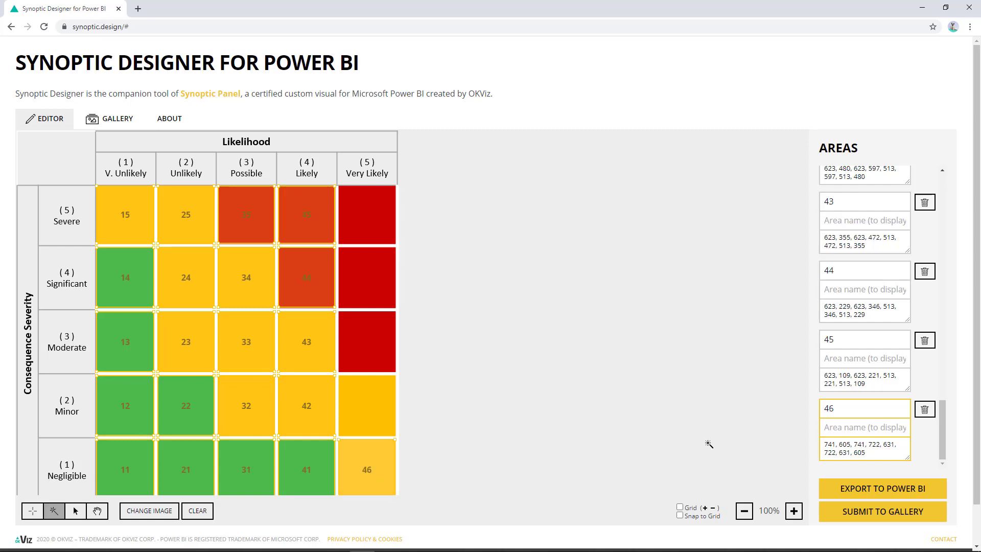
pyautogui.moveTo(847, 411); pyautogui.dragTo(764, 409)
pyautogui.write('51')
pyautogui.click(366, 408)
pyautogui.click(369, 347)
pyautogui.click(361, 261)
pyautogui.click(367, 223)
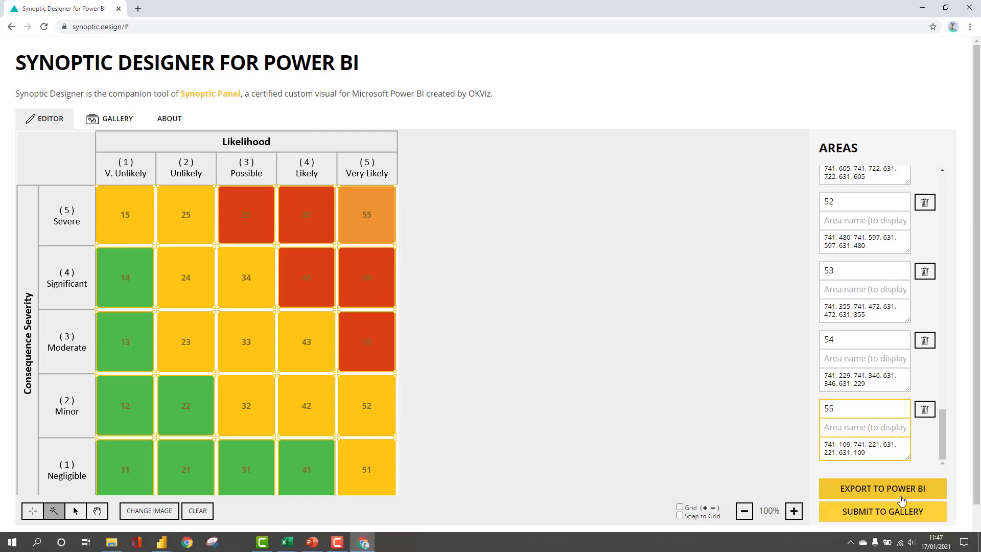
# - Export the mapped image and save it as Risk Matrix.svg in the risk matrix project folder
pyautogui.click(886, 493)
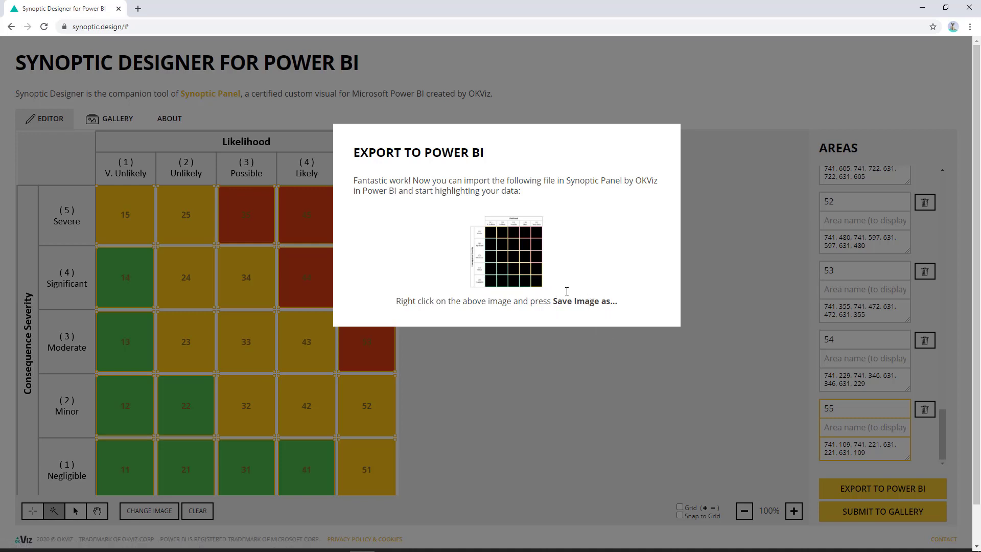
pyautogui.rightClick(516, 258)
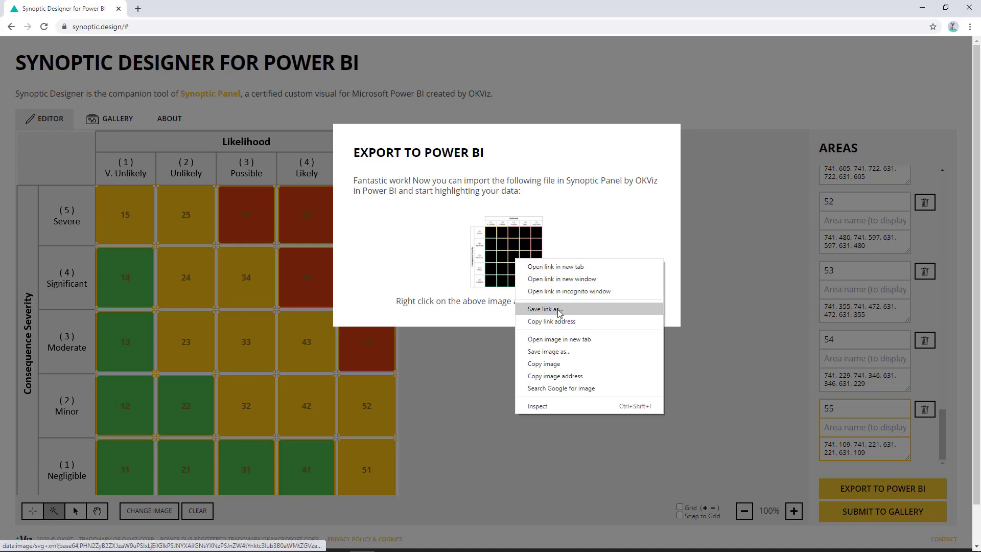
pyautogui.click(550, 353)
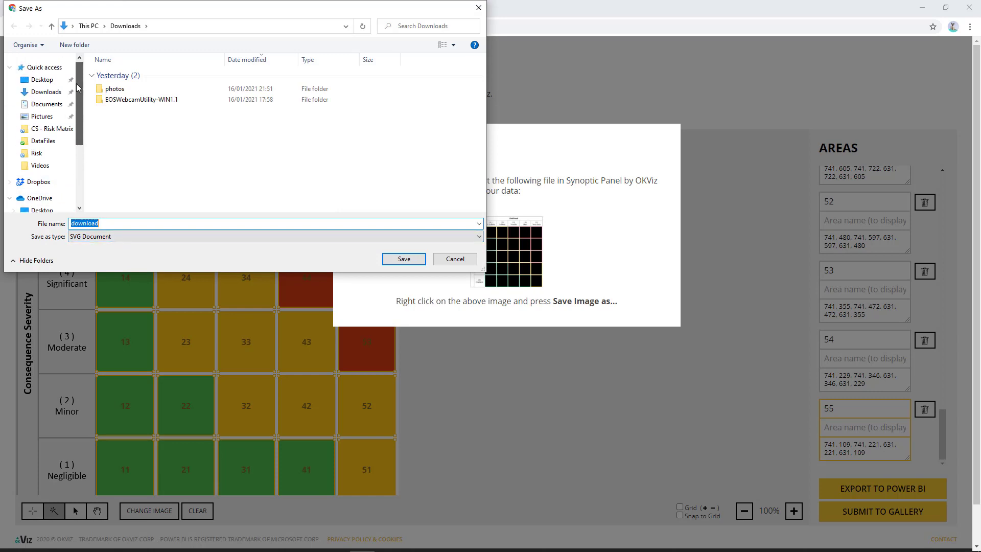
pyautogui.click(51, 128)
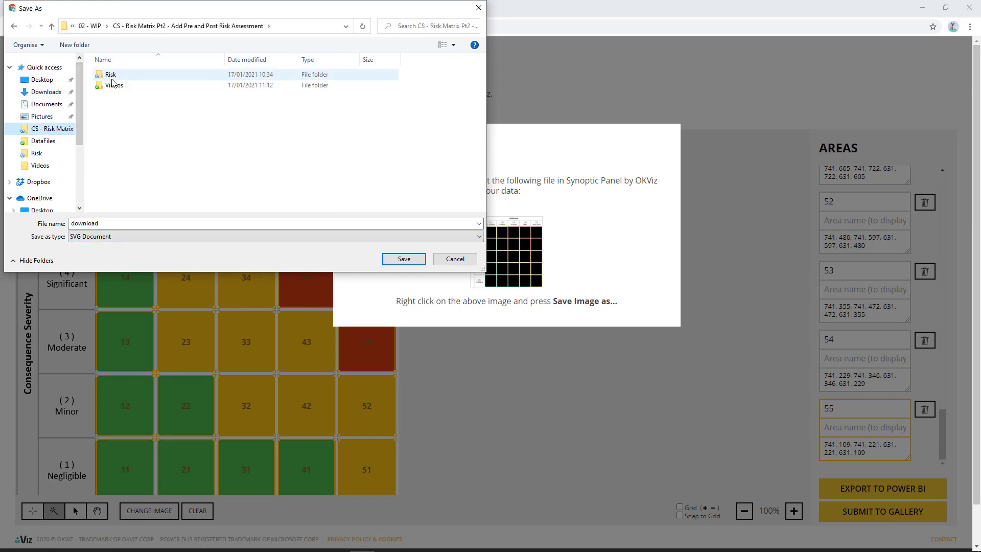
pyautogui.doubleClick(73, 223)
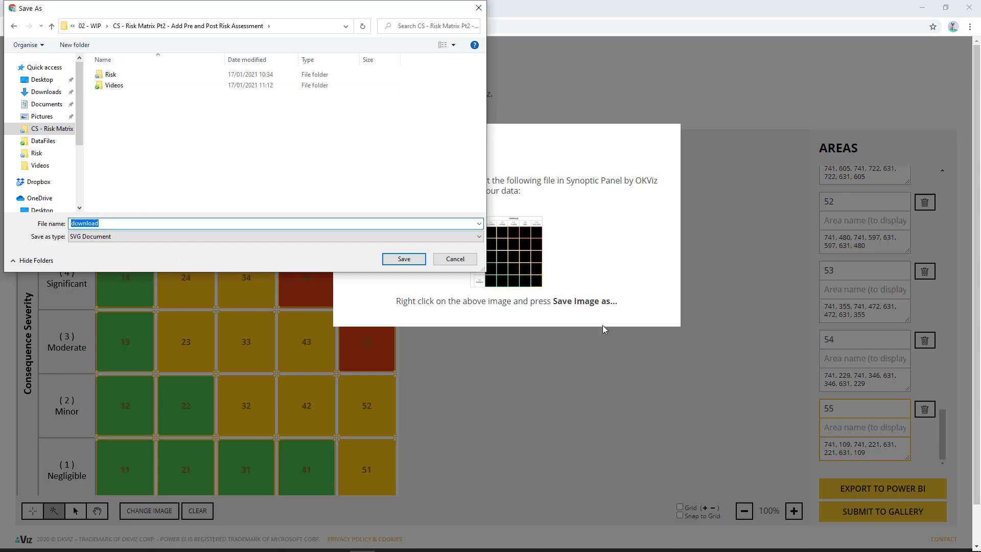
pyautogui.write('Risk Mat')
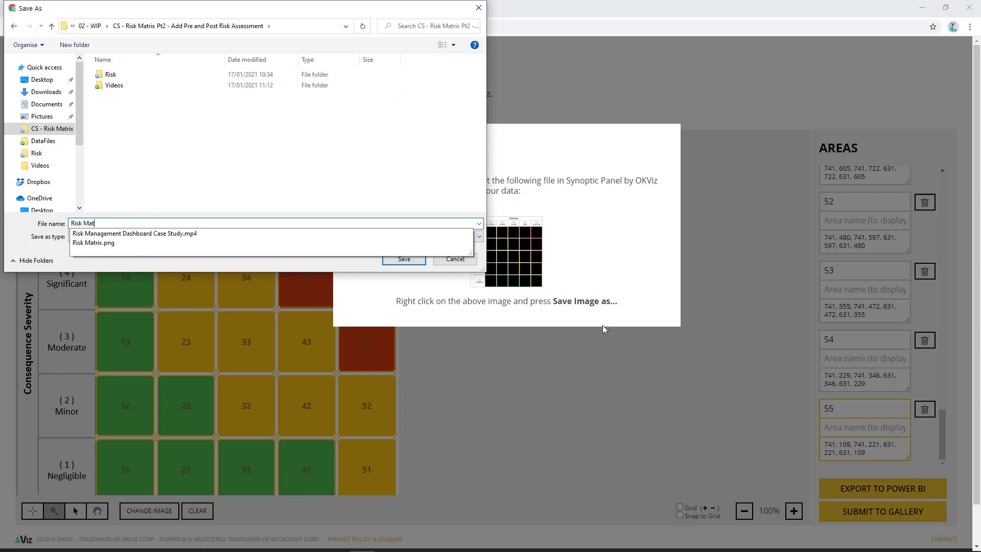
pyautogui.write('rix')
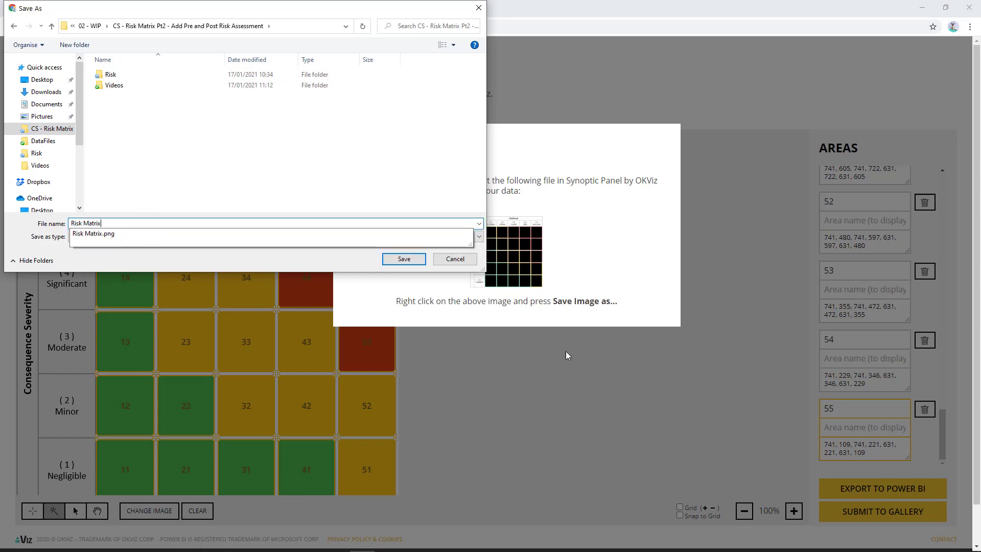
pyautogui.click(404, 258)
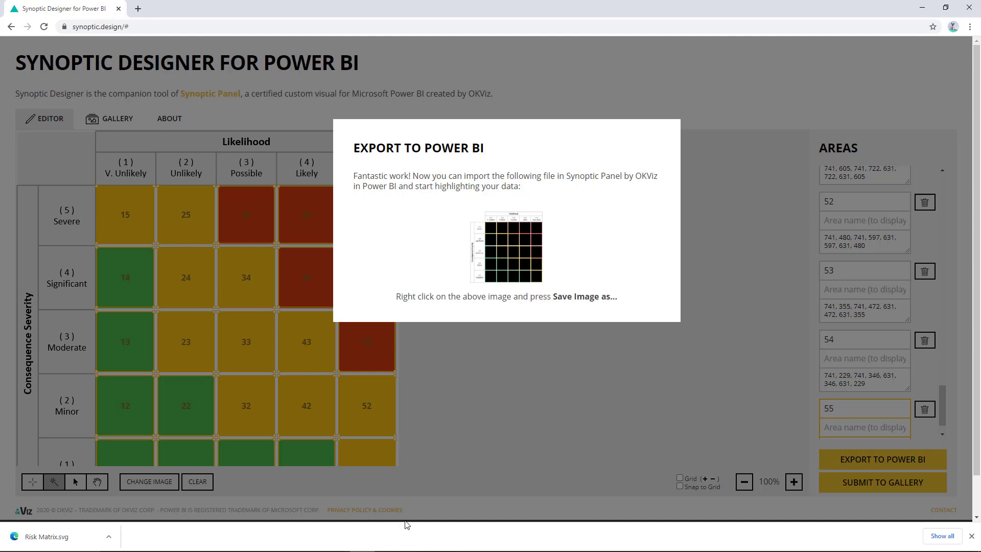
# - In Power BI, add a Synoptic Panel visual and stretch it taller up toward the header
pyautogui.press('super+Tab')
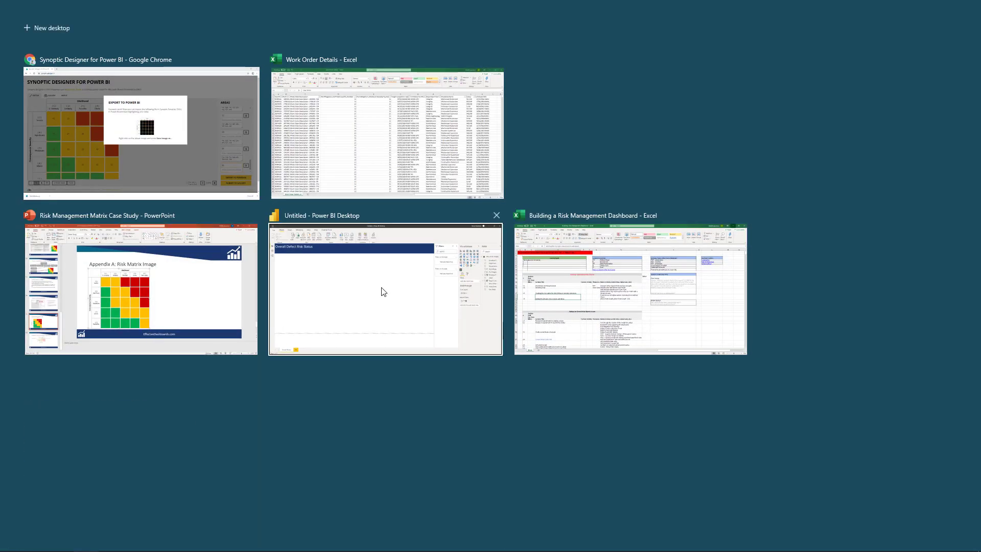
pyautogui.click(384, 291)
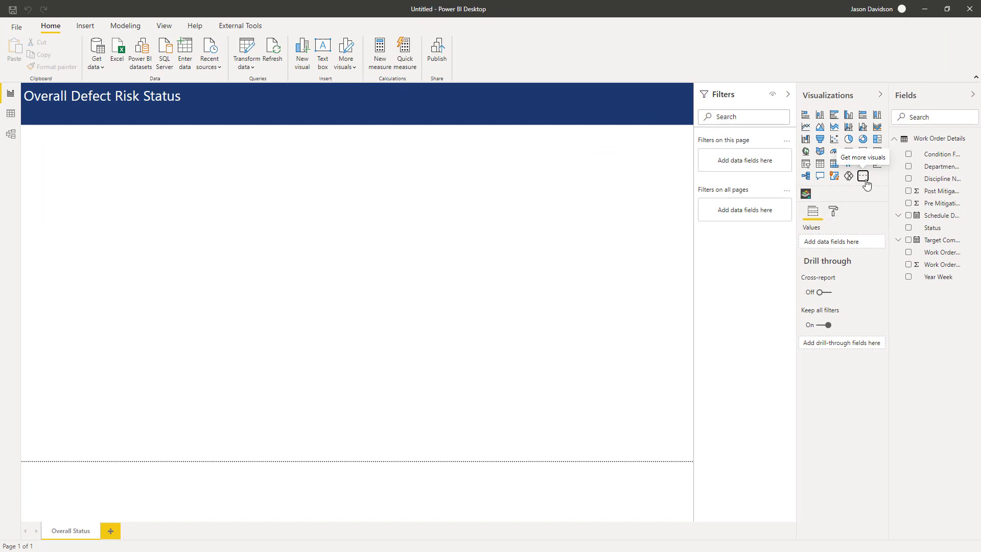
pyautogui.click(806, 194)
pyautogui.moveTo(361, 253); pyautogui.dragTo(373, 418)
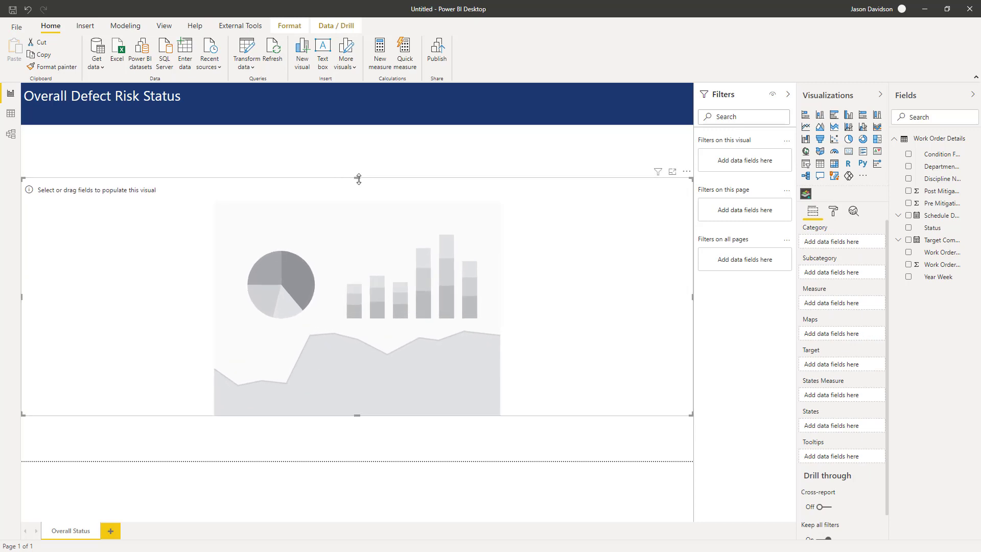
pyautogui.moveTo(359, 178); pyautogui.dragTo(356, 154)
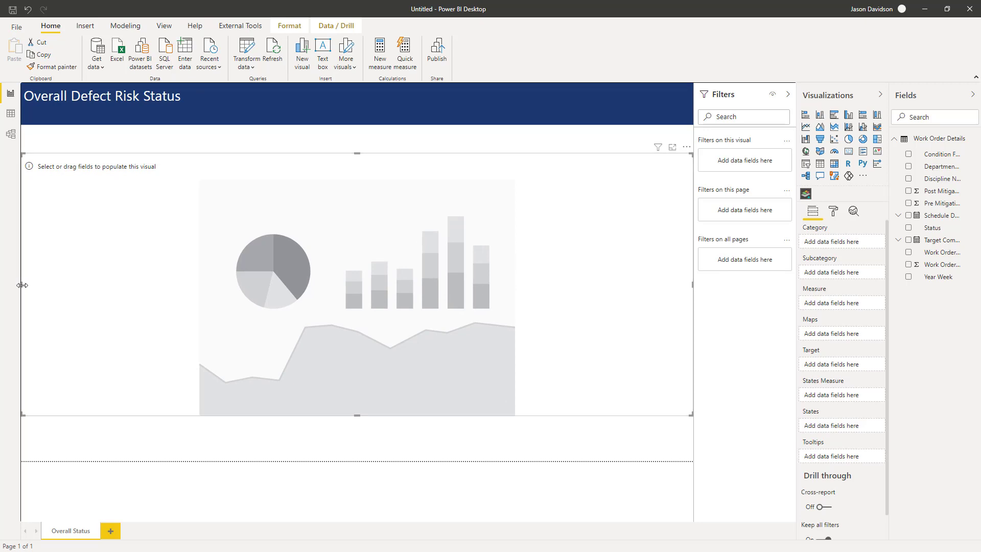
# - Narrow the visual to the right side and set Post Mitigation Likelihood-Severity Number as Category
pyautogui.moveTo(22, 284); pyautogui.dragTo(373, 276)
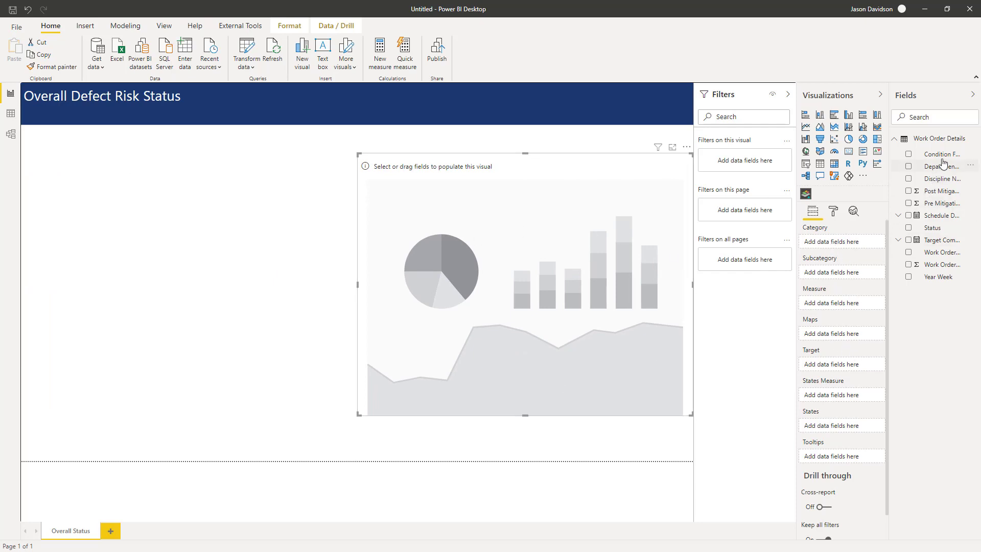
pyautogui.moveTo(888, 185); pyautogui.dragTo(829, 190)
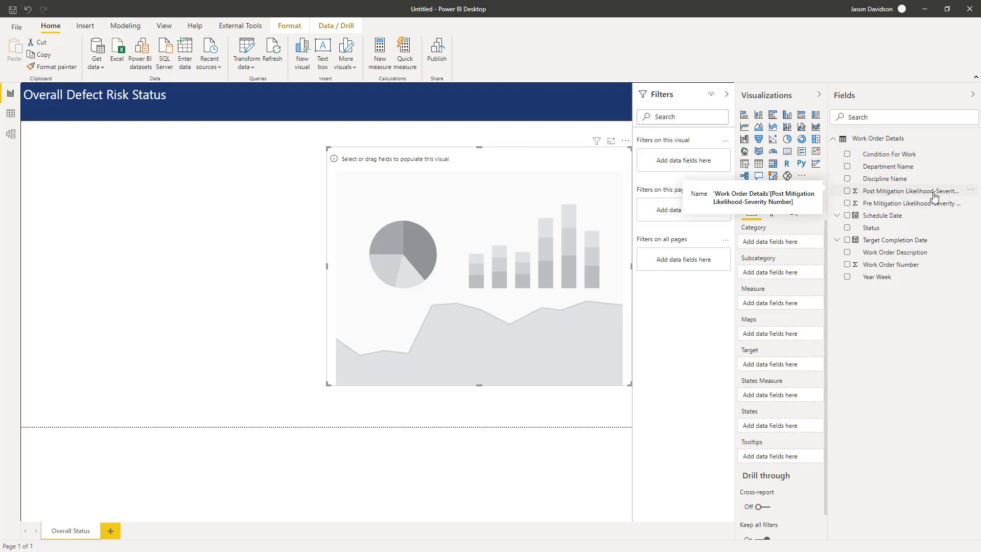
pyautogui.moveTo(934, 197); pyautogui.dragTo(779, 247)
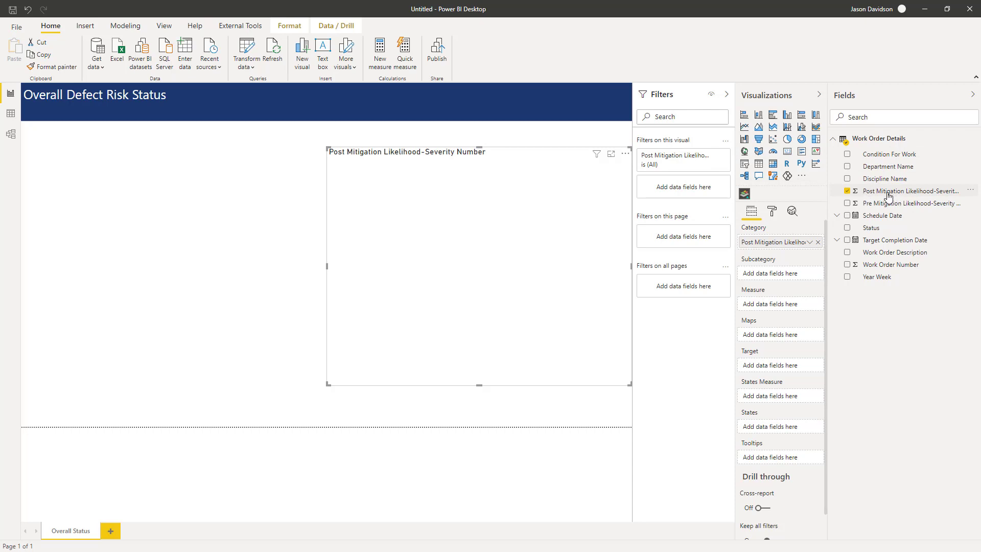
# - Create the measure Work Order (Count) = COUNTROWS('Work Order Details') in the Work Order Details table
pyautogui.click(971, 192)
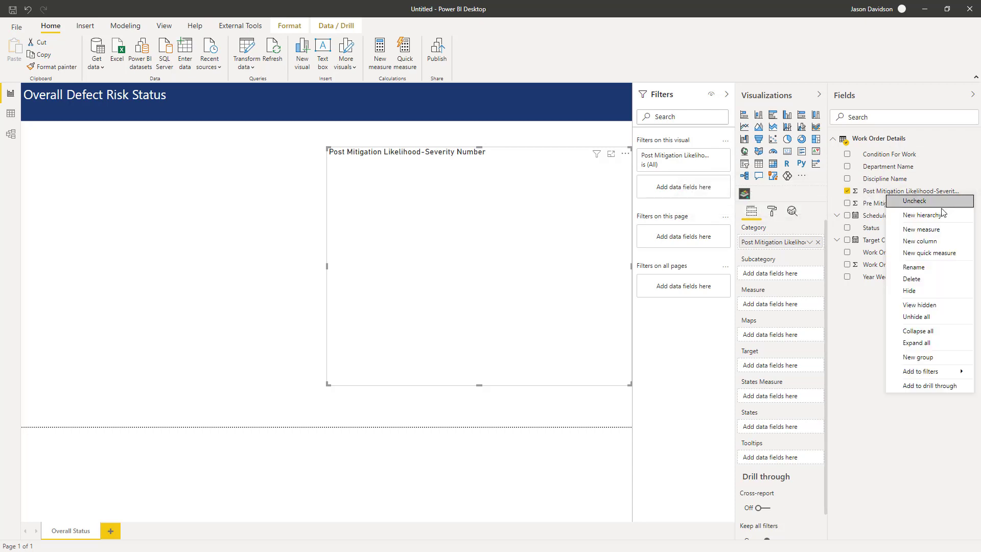
pyautogui.click(921, 229)
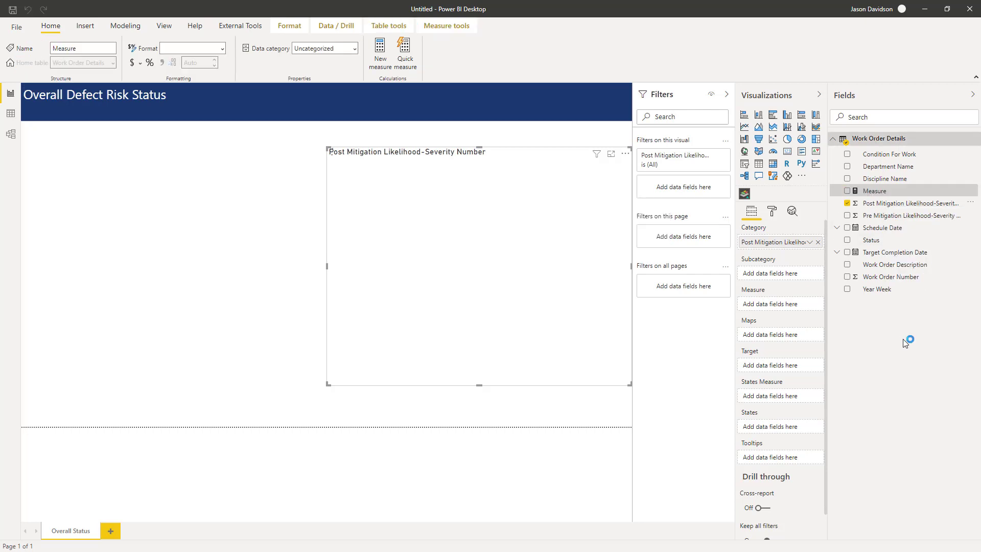
pyautogui.write('Wo')
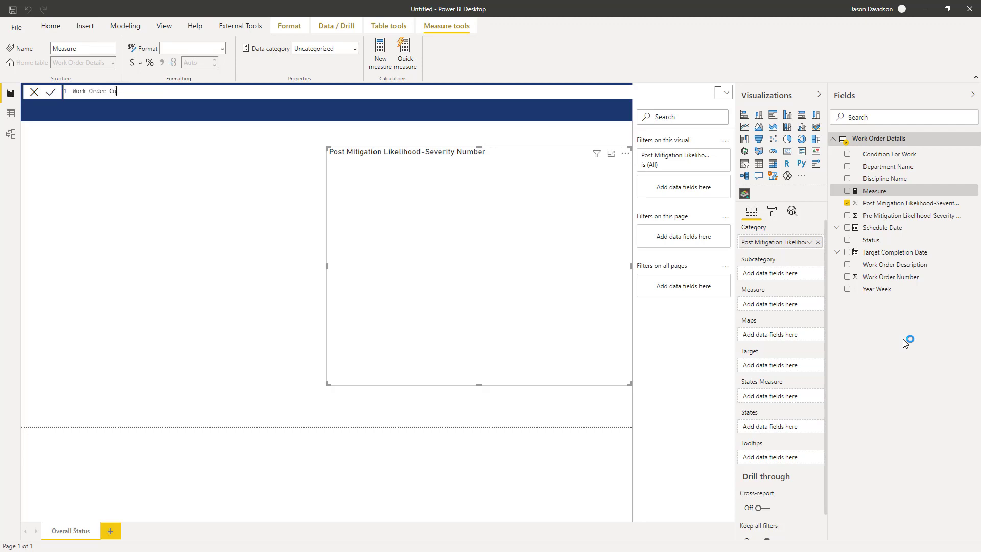
pyautogui.write('rk Order (Count) =')
pyautogui.hotkey('shift', 'Return')
pyautogui.write('Countrow(')
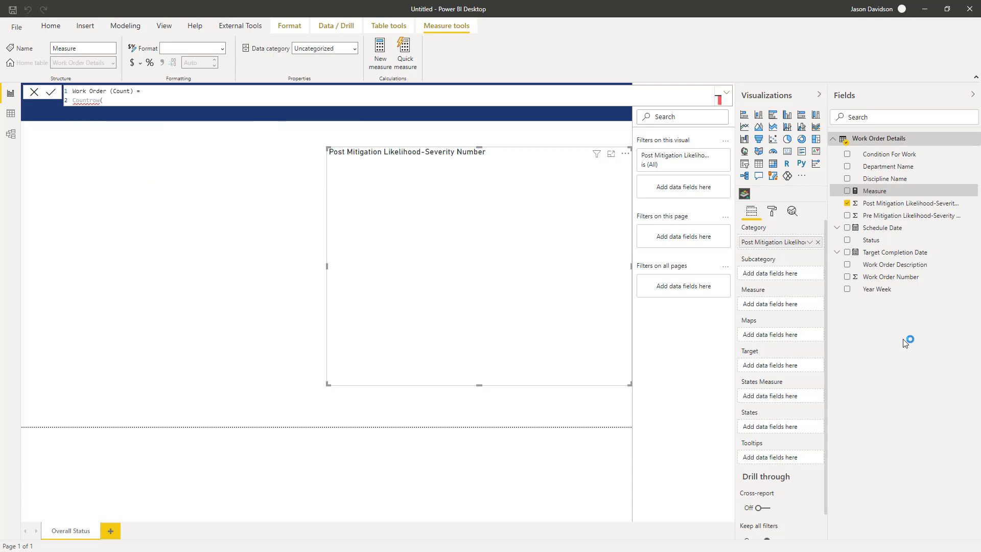
pyautogui.press('BackSpace')
pyautogui.write('s(')
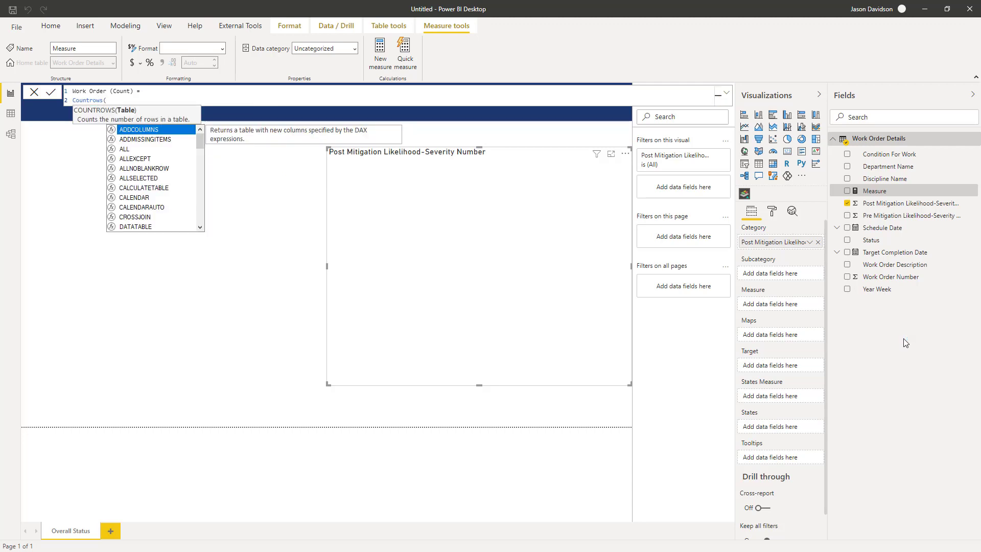
pyautogui.write('wo')
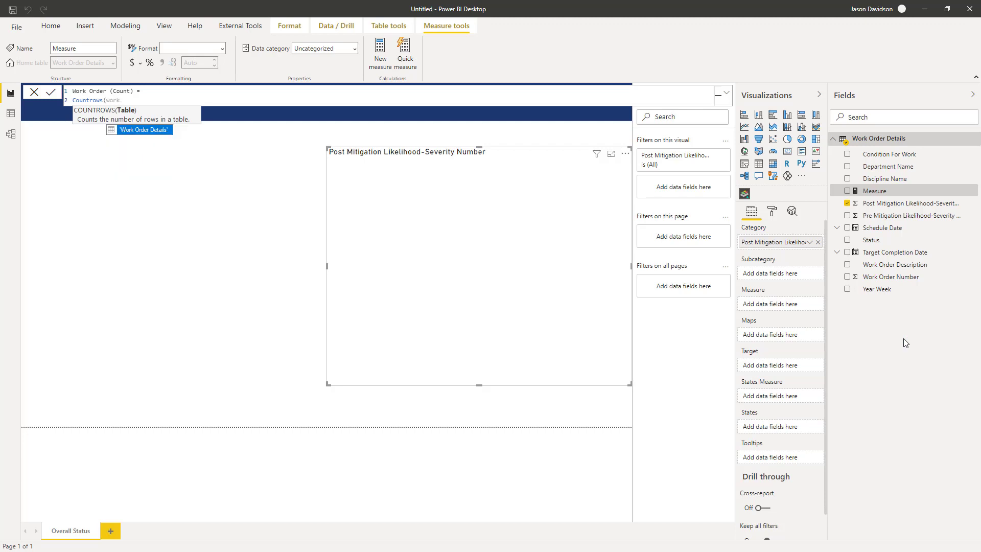
pyautogui.write('rk')
pyautogui.press('Tab')
pyautogui.write(')')
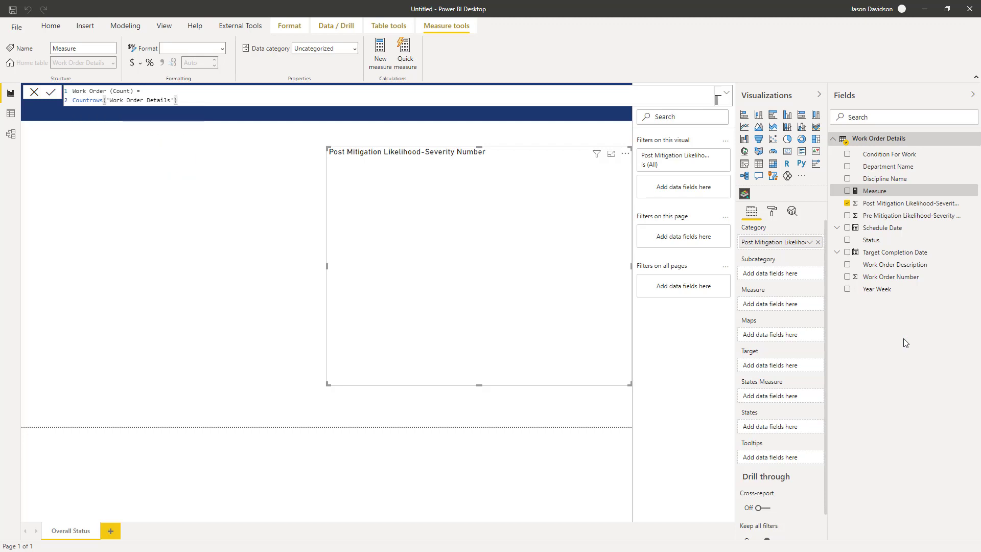
pyautogui.press('Return')
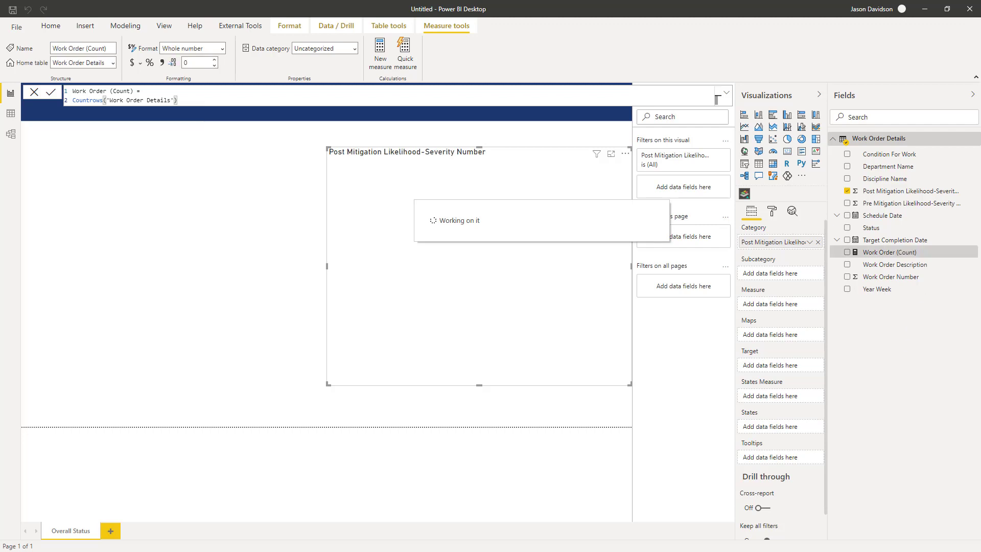
# - Put Work Order (Count) in the Measure well and load the saved Risk Matrix local map
pyautogui.moveTo(888, 255); pyautogui.dragTo(773, 306)
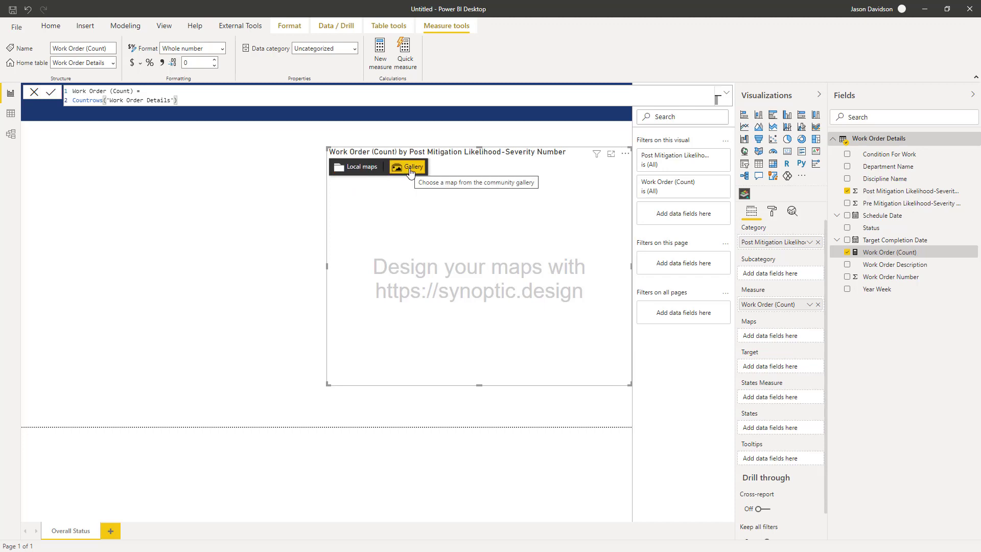
pyautogui.click(364, 171)
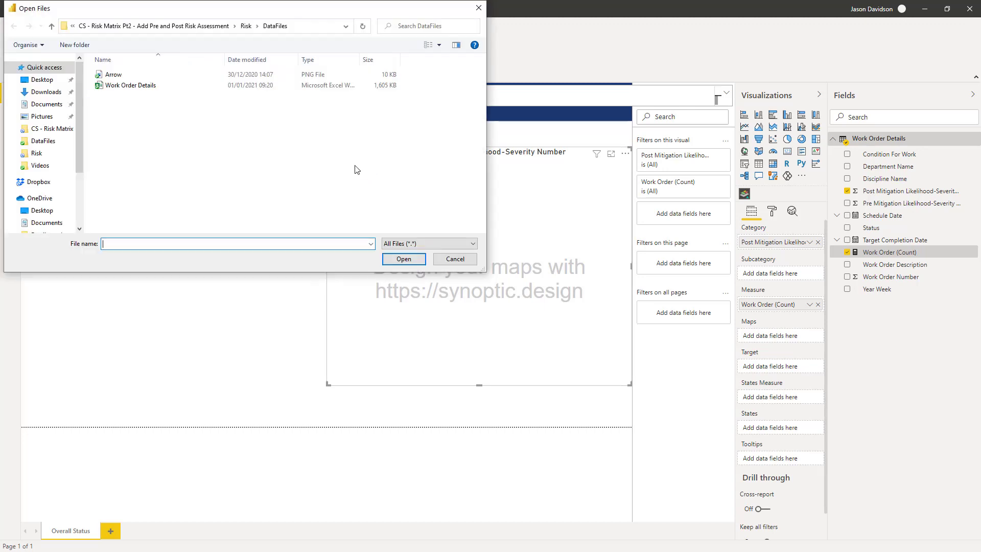
pyautogui.click(57, 128)
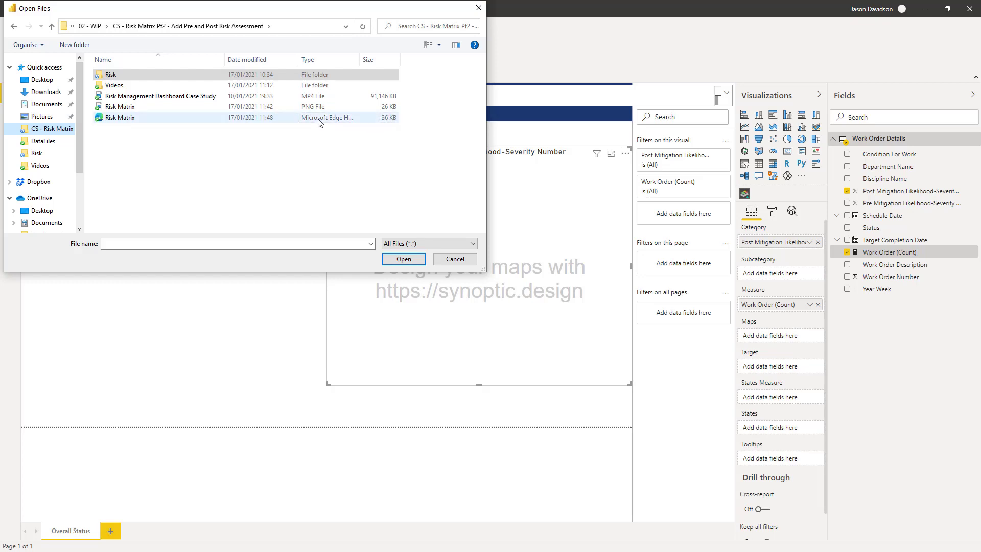
pyautogui.doubleClick(110, 120)
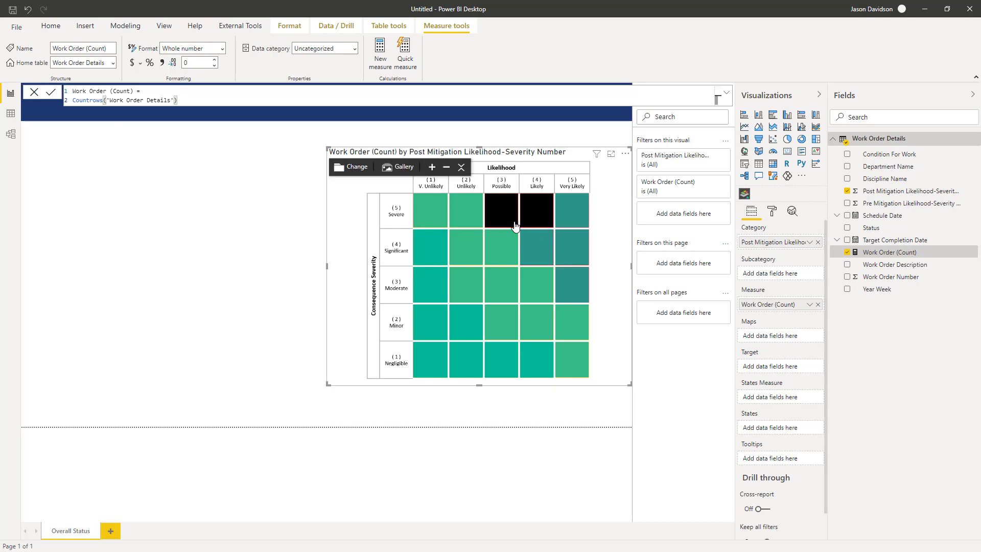